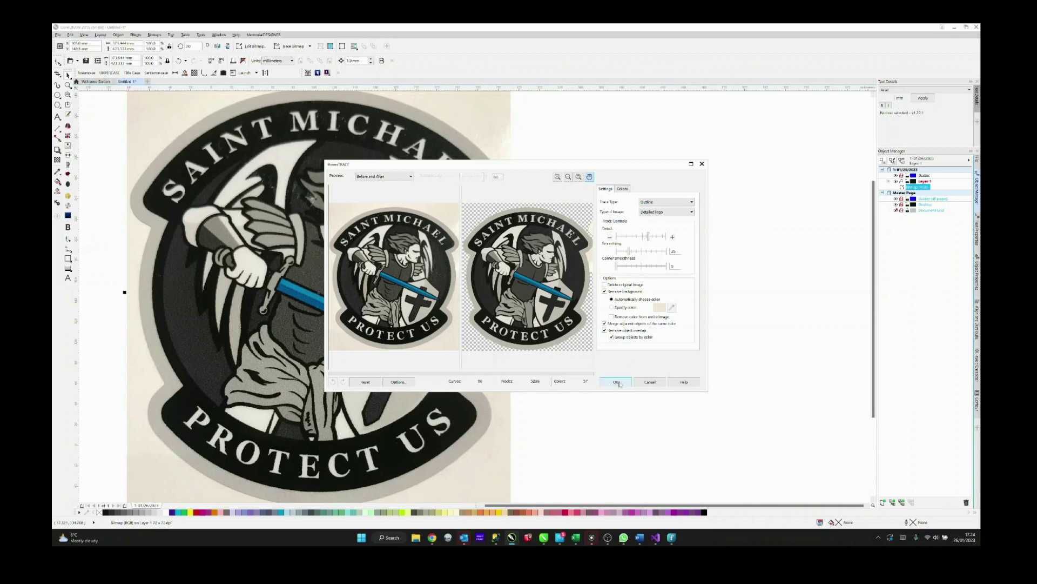
Step: Accept the outline trace, pull the traced badge aside and delete the original bitmap
left_click(617, 382)
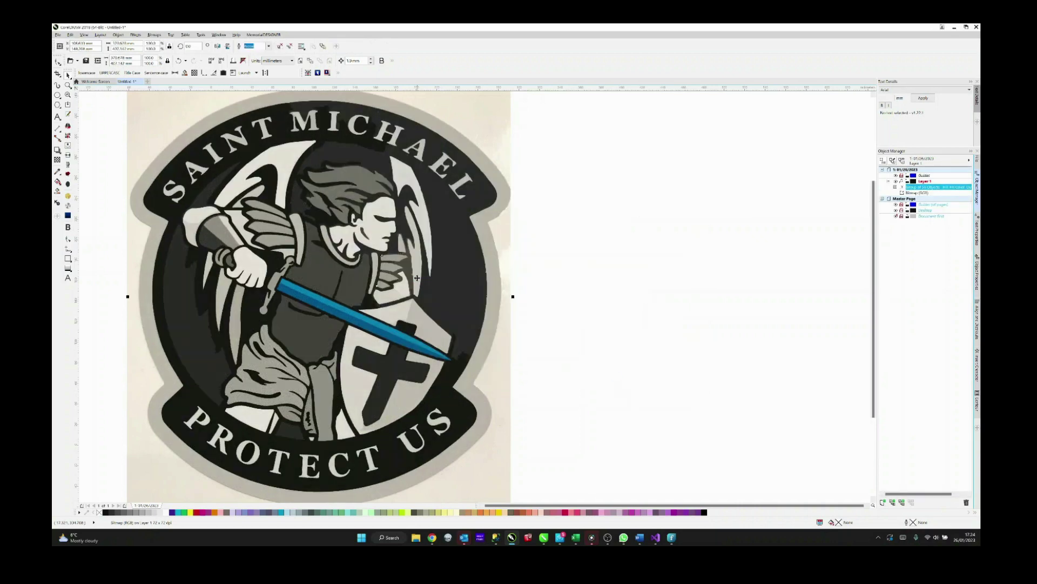
mouse_move(317, 250)
left_mouse_down()
mouse_move(524, 232)
mouse_move(556, 254)
left_mouse_up()
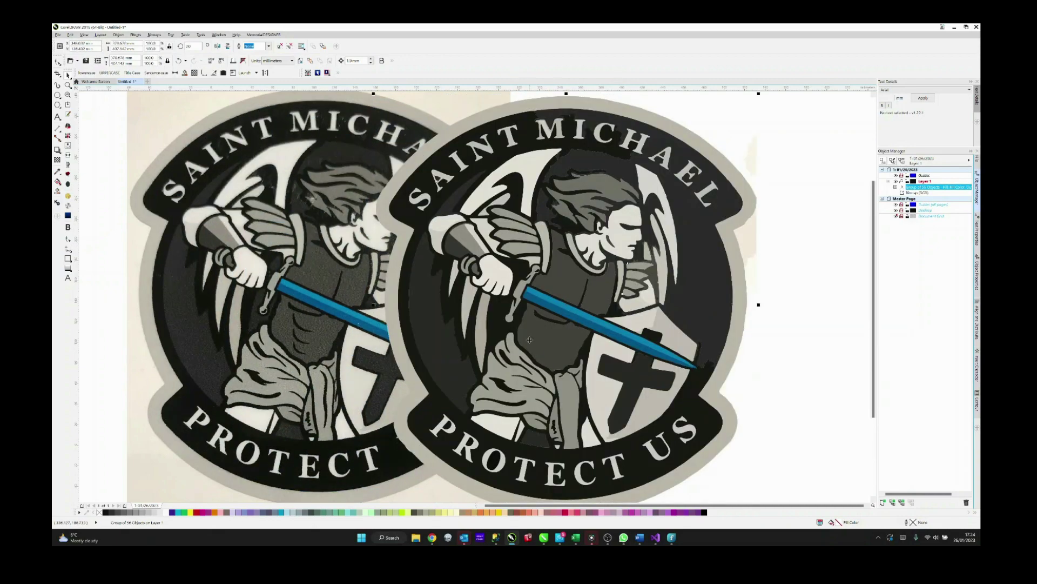
left_click(328, 319)
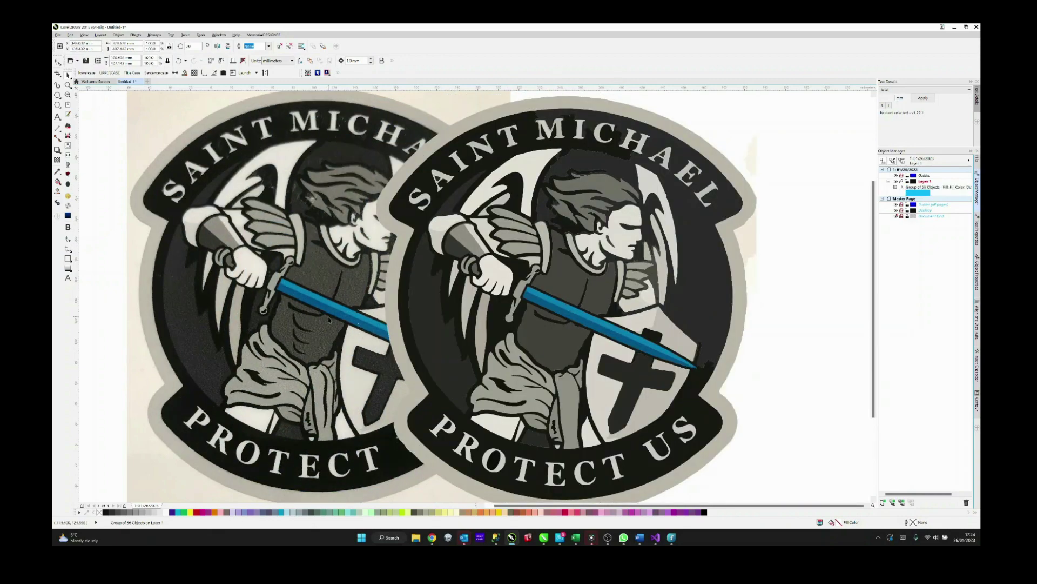
key("Delete")
Step: Expand the traced group into its individual curves and delete the pale background curve beside the badge's right edge
left_click(556, 296)
left_click(898, 192)
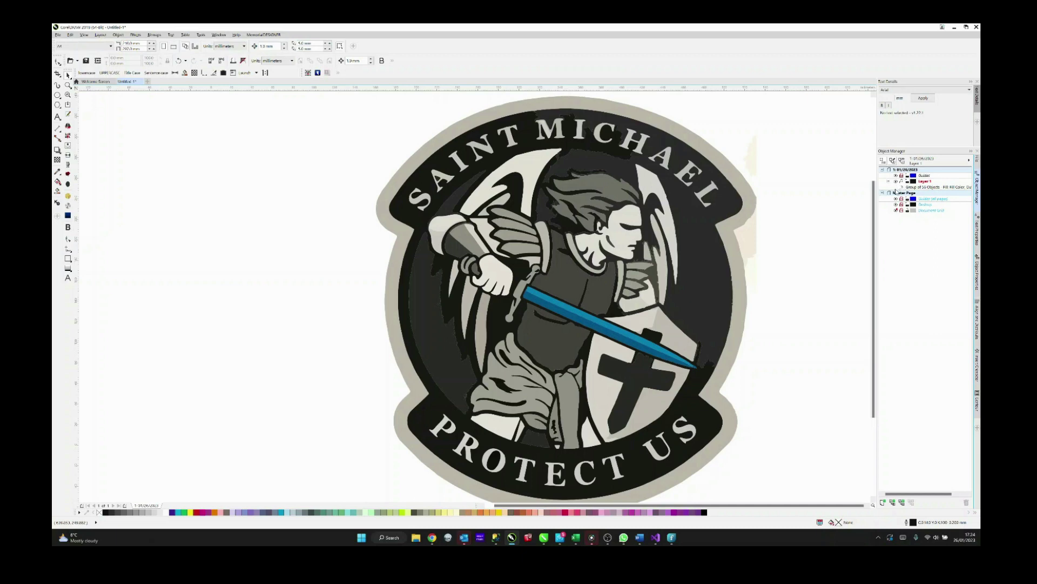
left_click(895, 187)
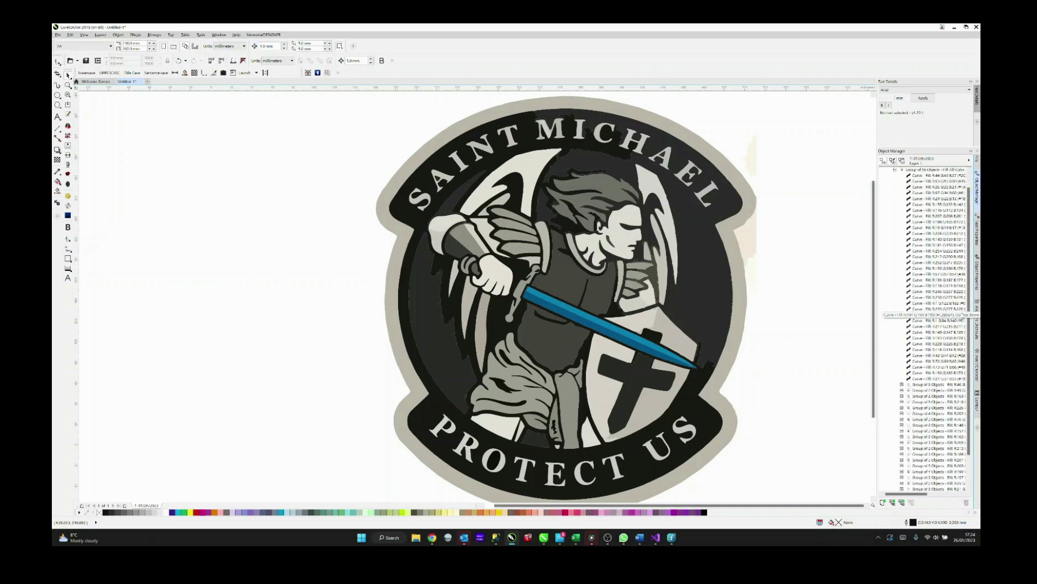
left_click(917, 251)
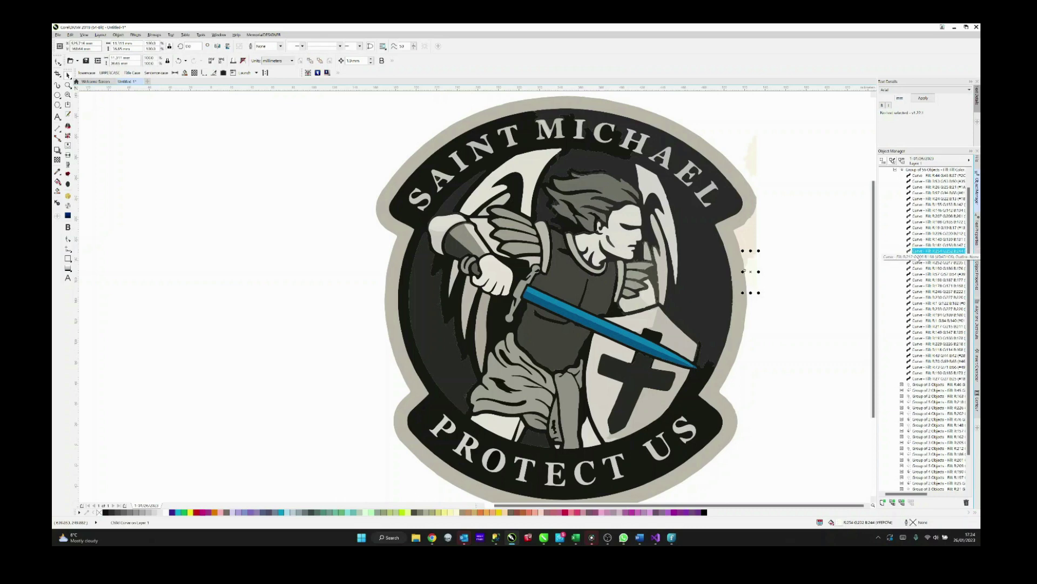
key("Delete")
left_click(749, 245)
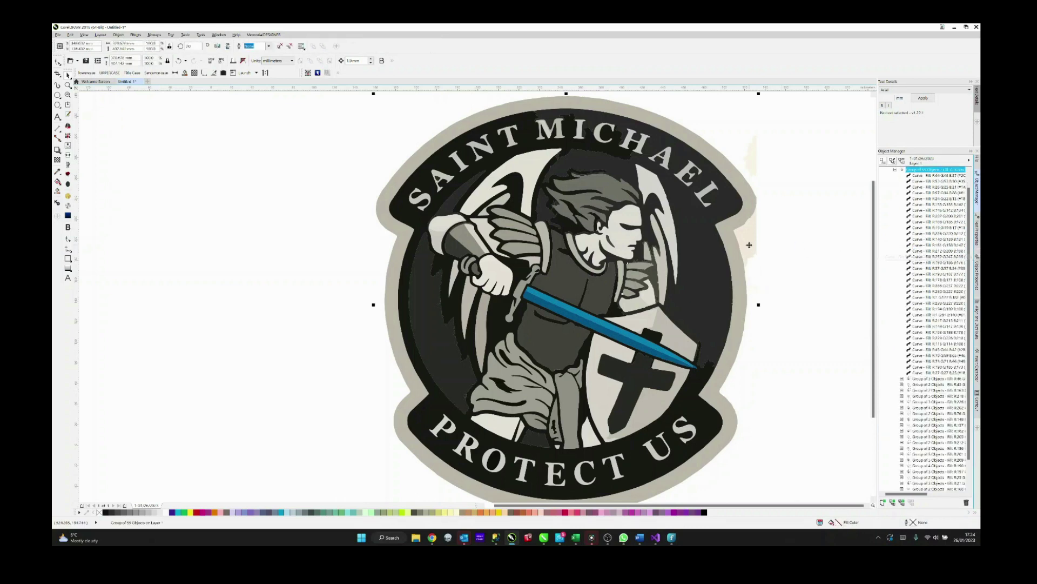
key("Delete")
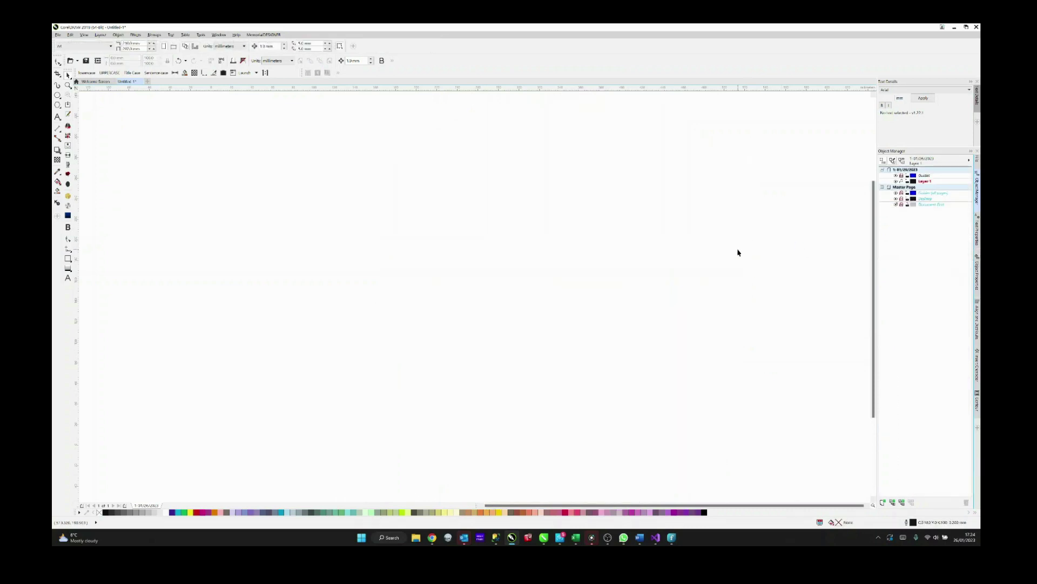
key("ctrl+z")
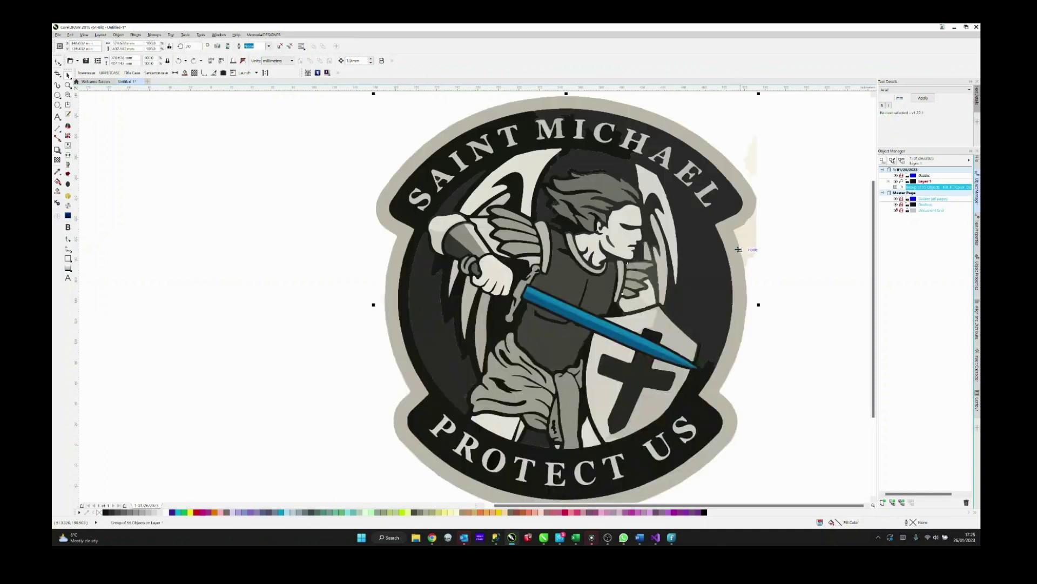
Step: Ungroup the traced badge and delete its outer grey border along with the leftover background patches beside it
key("ctrl+u")
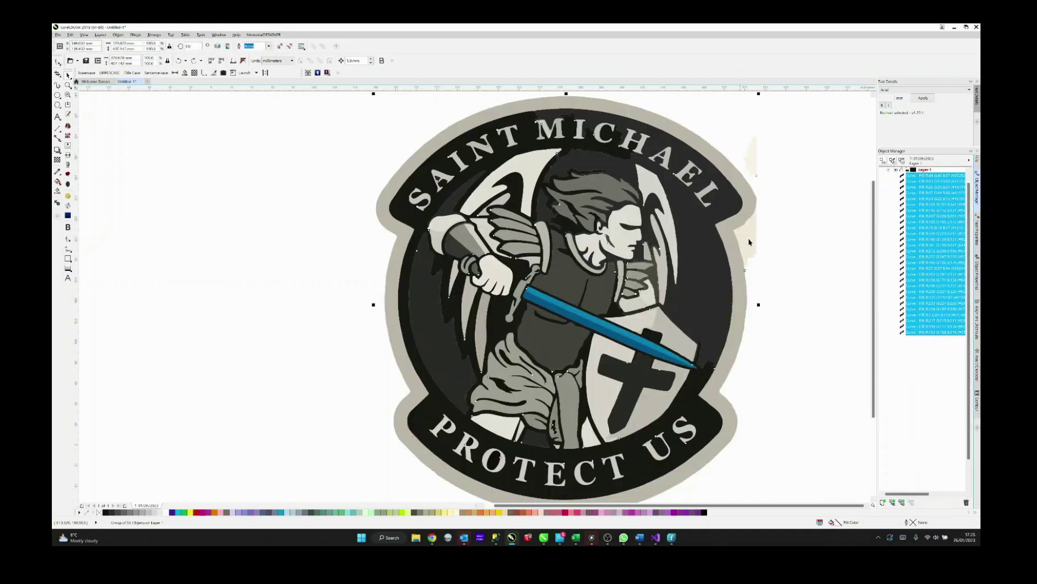
left_click(750, 243)
left_click(749, 238)
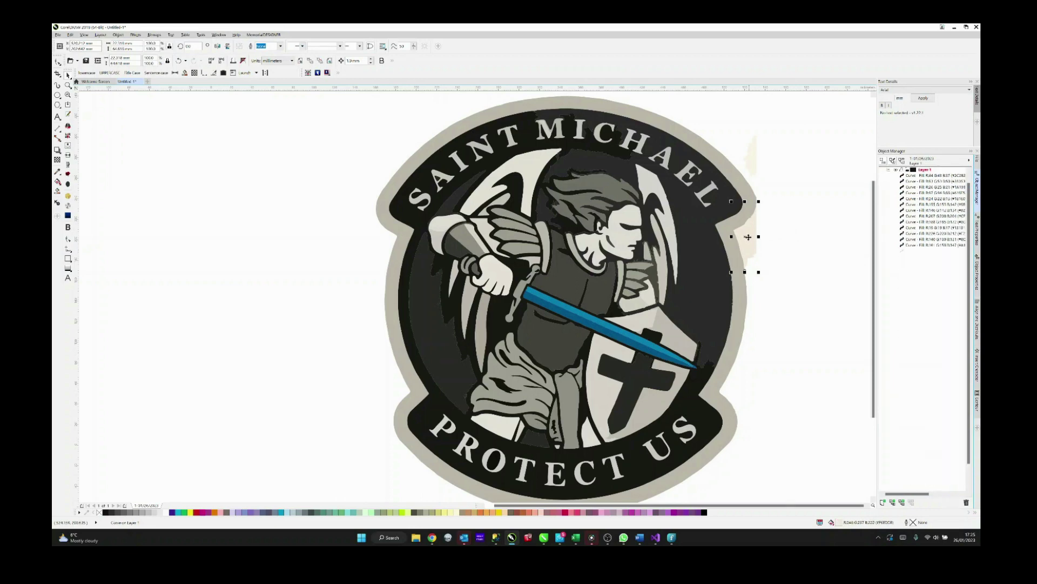
left_click(752, 168)
key("Delete")
left_click(753, 166)
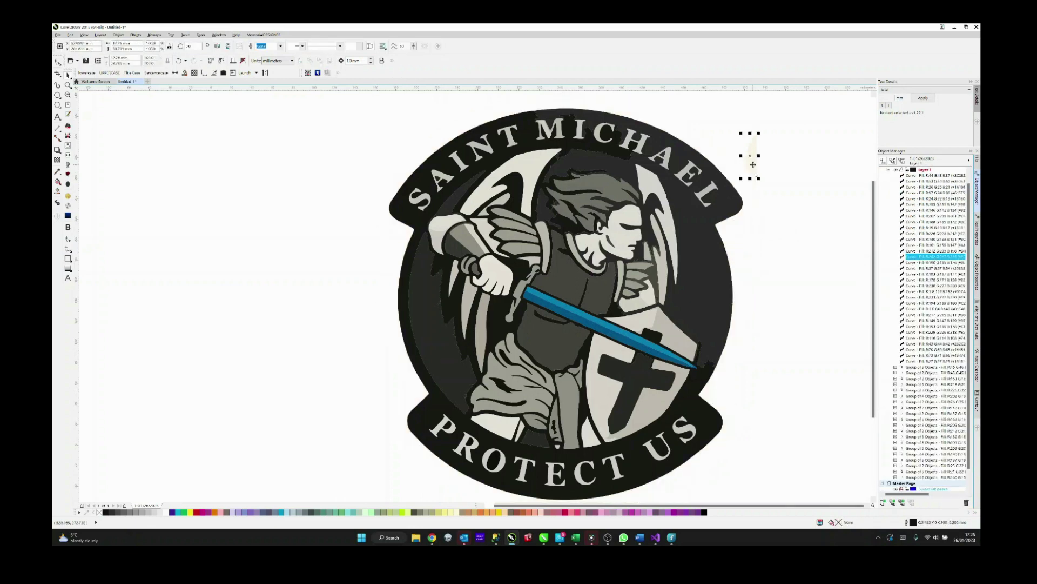
key("Delete")
Step: Delete the grey fills of the last letter of MICHAEL, the left shoulder feathers, the skirt and the sword guard
left_click(712, 190)
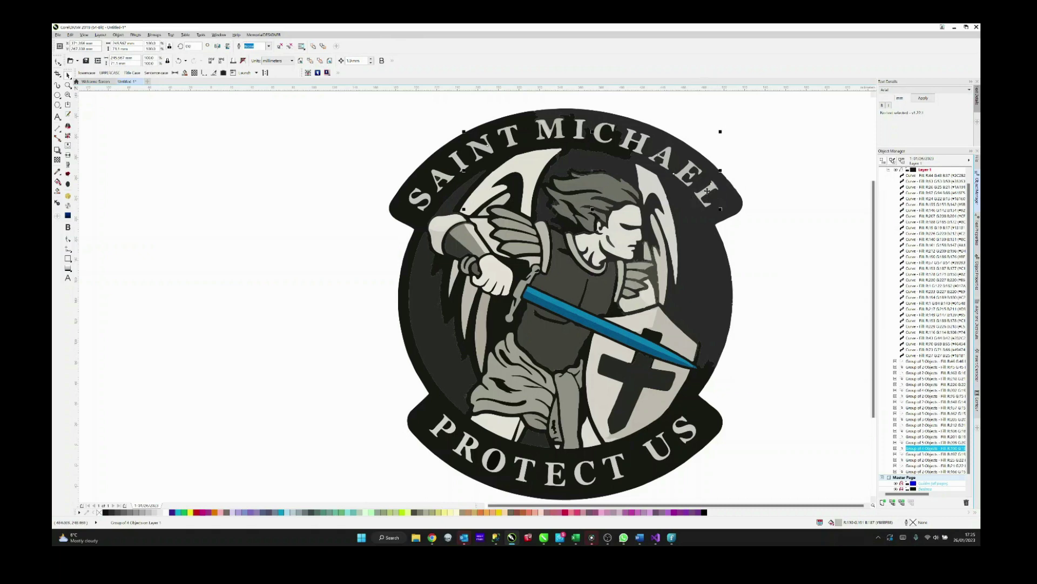
key("Delete")
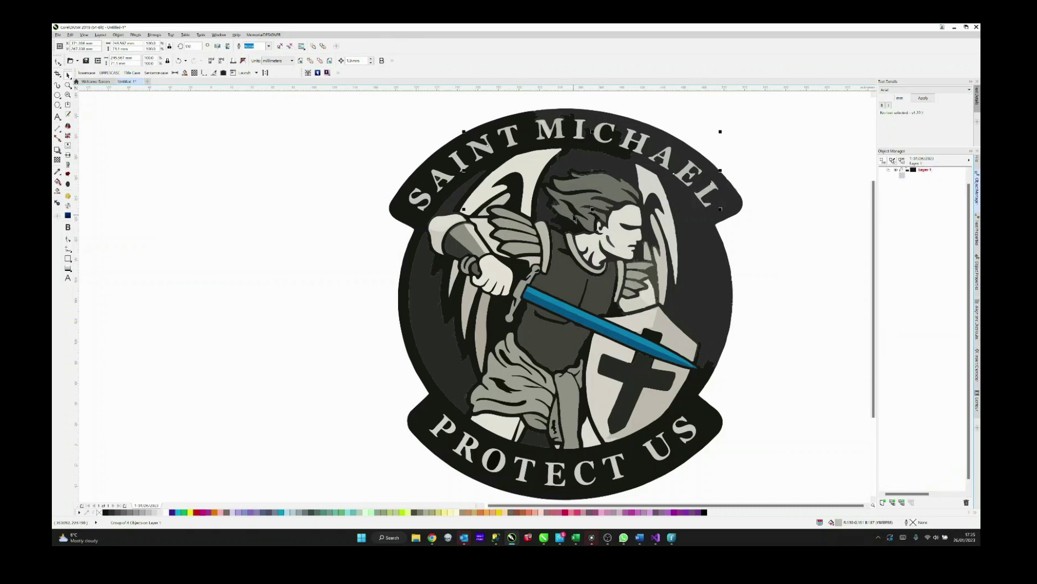
left_click(526, 253)
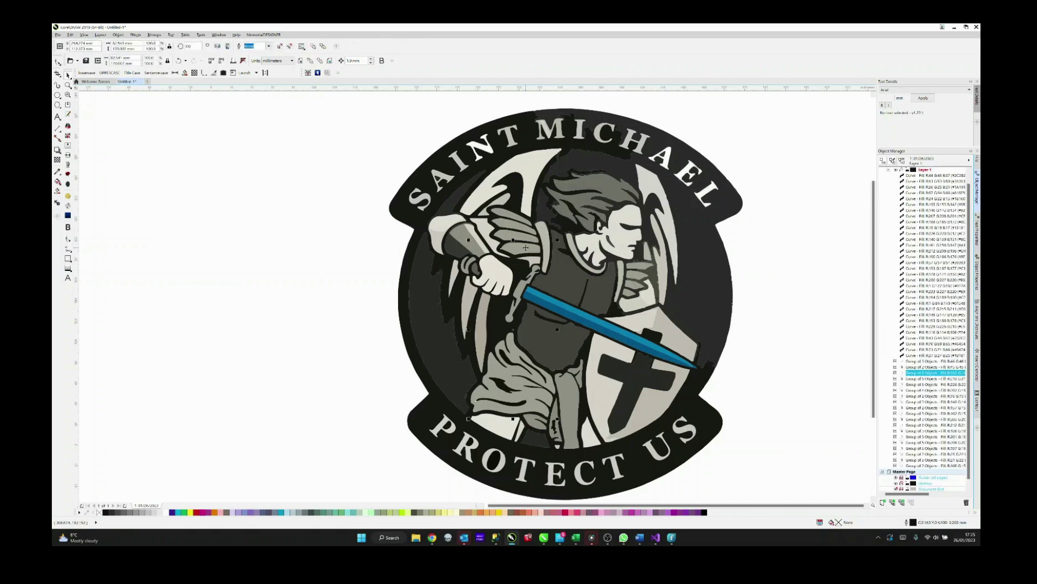
key("Delete")
left_click(522, 237)
key("Delete")
left_click(514, 226)
key("Delete")
left_click(508, 217)
key("Delete")
left_click(524, 283)
key("Delete")
Step: Delete the grey fills of the left forearm, the fist, the lower left wing and the left part of the shield
left_click(472, 241)
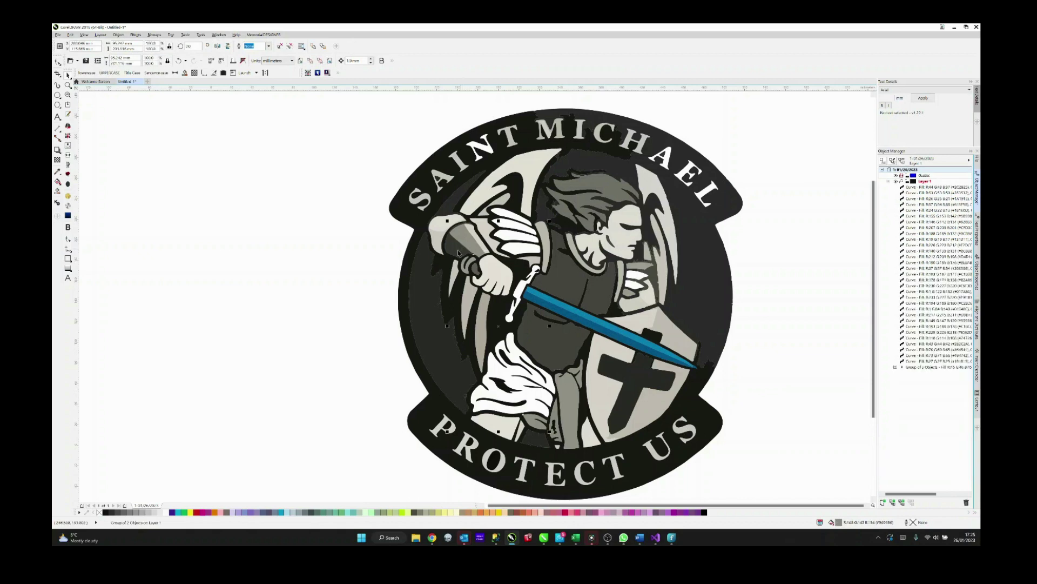
key("Delete")
left_click(471, 240)
key("Delete")
left_click(472, 238)
left_click(481, 236)
key("Delete")
left_click(496, 269)
key("Delete")
left_click(467, 308)
key("Delete")
left_click(477, 309)
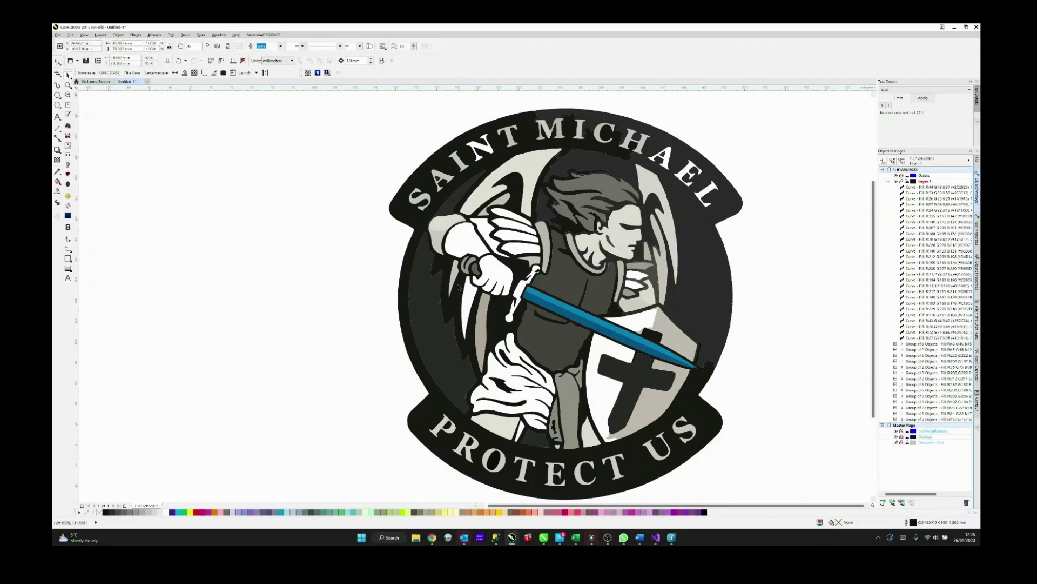
key("Delete")
Step: Delete the light fills of the angel's left upper arm and the upper left wing
left_click(443, 237)
key("Delete")
left_click(441, 225)
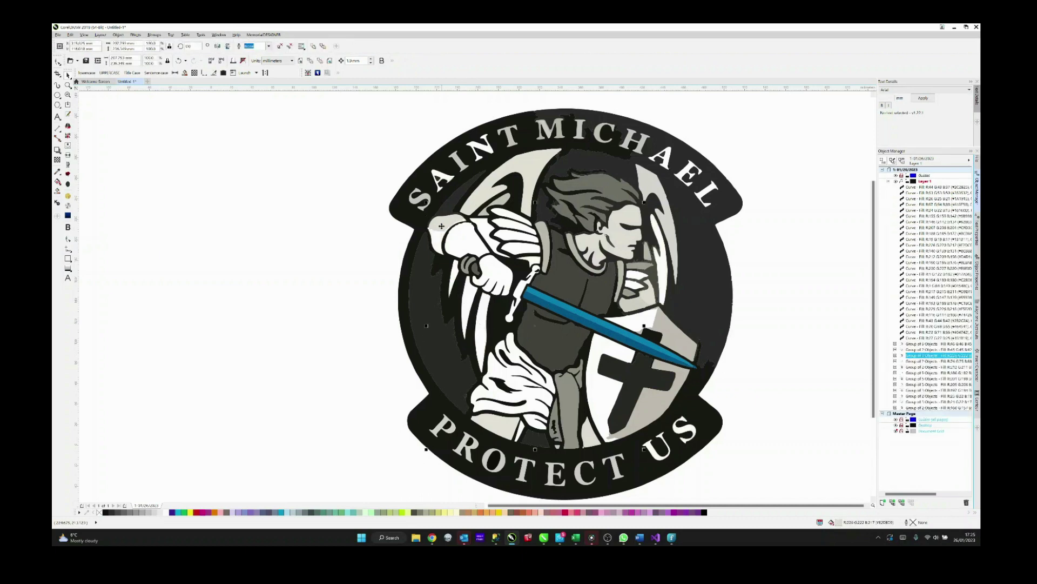
key("Delete")
left_click(506, 204)
key("Delete")
left_click(532, 167)
key("Delete")
Step: Delete the grey fills of the hair, the torso armour and the shoulder strap
left_click(589, 211)
key("Delete")
left_click(565, 265)
key("Delete")
left_click(543, 254)
key("Delete")
left_click(544, 323)
key("Delete")
Step: Delete the blue fill of the sword blade and the grey fill of the wrist cuff
left_click(541, 302)
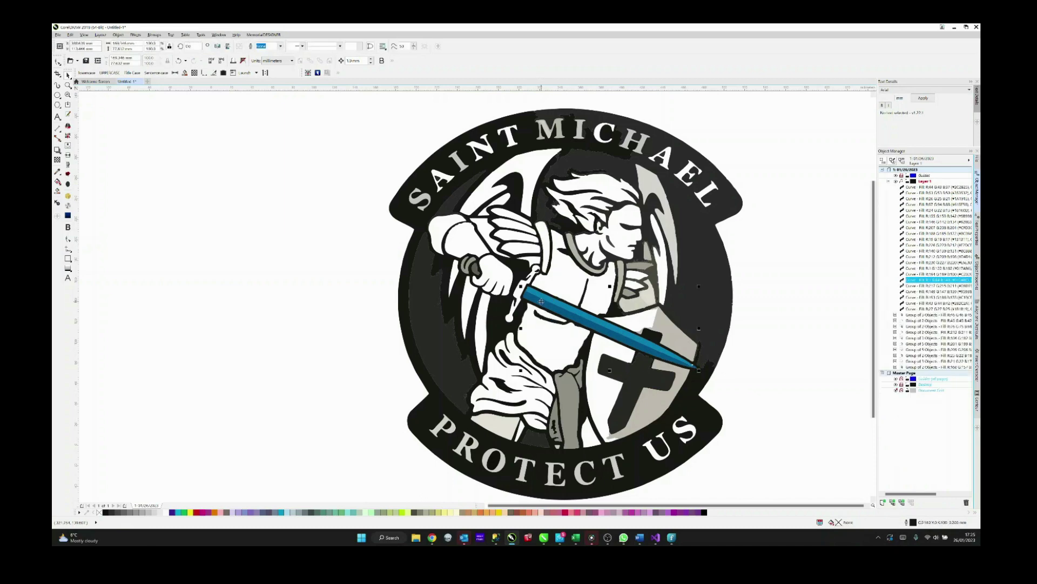
key("Delete")
key("ctrl+z")
key("Delete")
left_click(466, 266)
key("Escape")
Step: Delete the remaining fills of the shield, the hanging sash and the leg below the skirt
left_click(669, 332)
key("Delete")
left_click(654, 405)
key("Delete")
left_click(569, 426)
key("Delete")
left_click(516, 427)
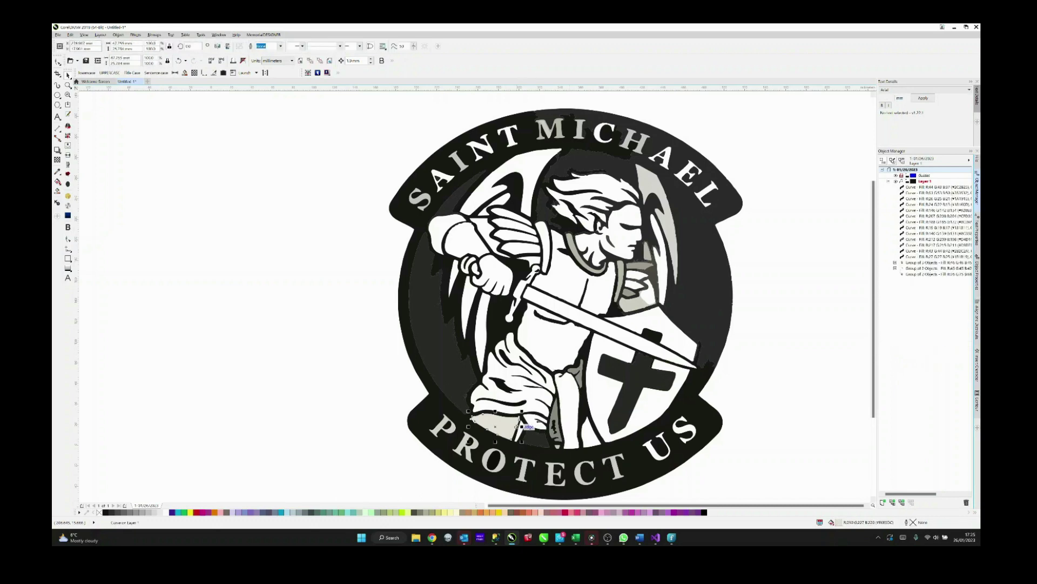
key("Delete")
left_click(580, 380)
key("Delete")
Step: Delete the fills of the arm behind the shield, the right shoulder feathers, the collar and the right wing
left_click(639, 305)
key("Delete")
left_click(620, 281)
key("Delete")
left_click(638, 266)
key("Delete")
left_click(571, 245)
key("Delete")
left_click(669, 217)
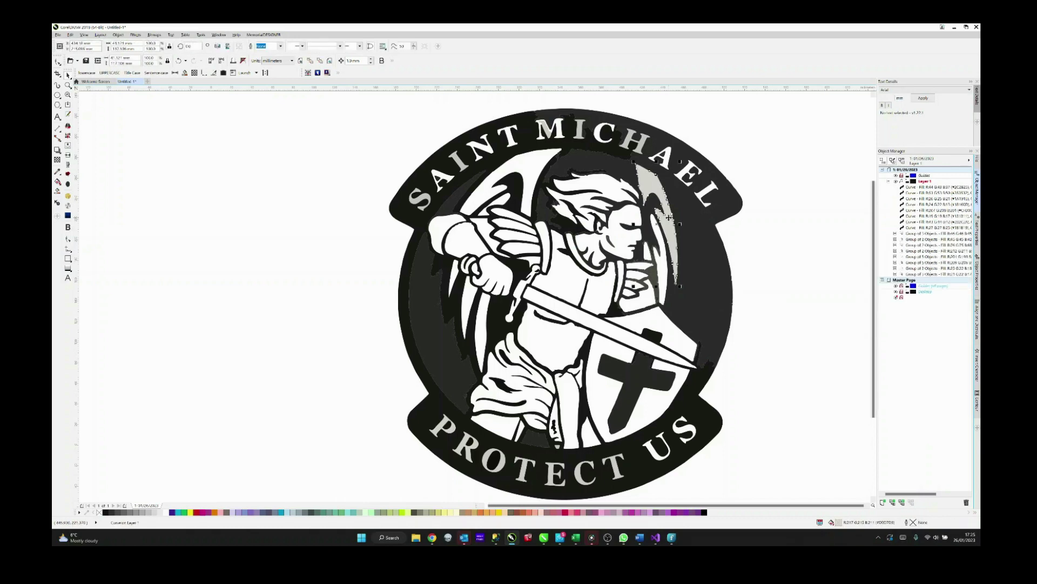
key("Delete")
Step: Delete the remaining light grey fills from the SAINT MICHAEL and PROTECT US lettering
left_click(641, 141)
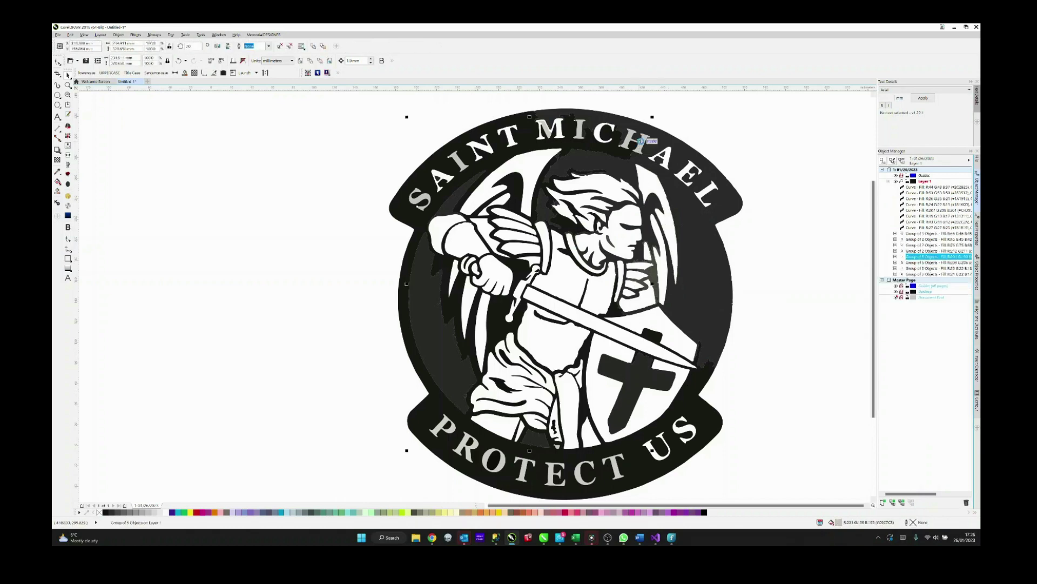
key("Delete")
left_click(553, 138)
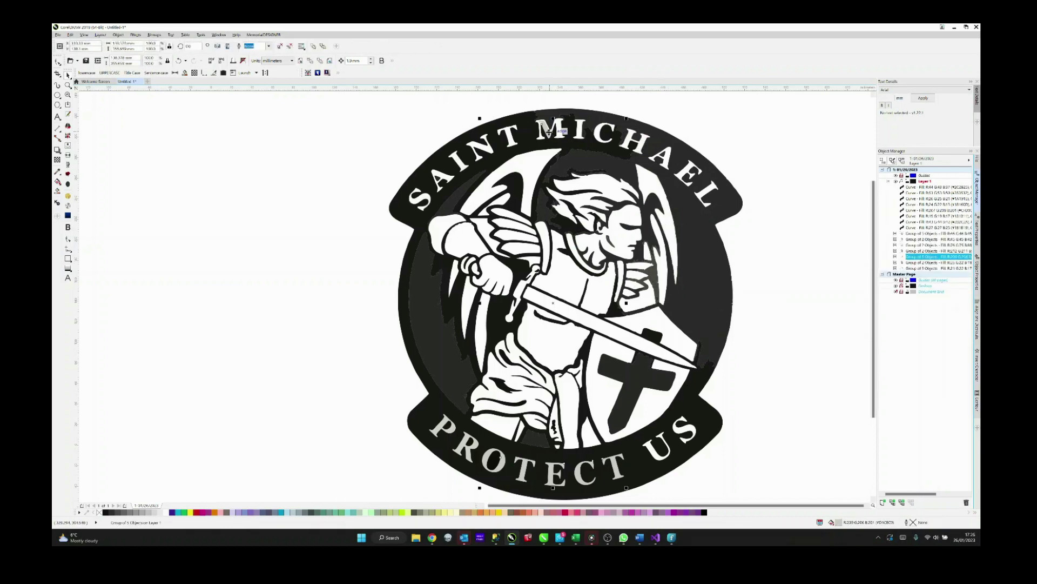
key("Delete")
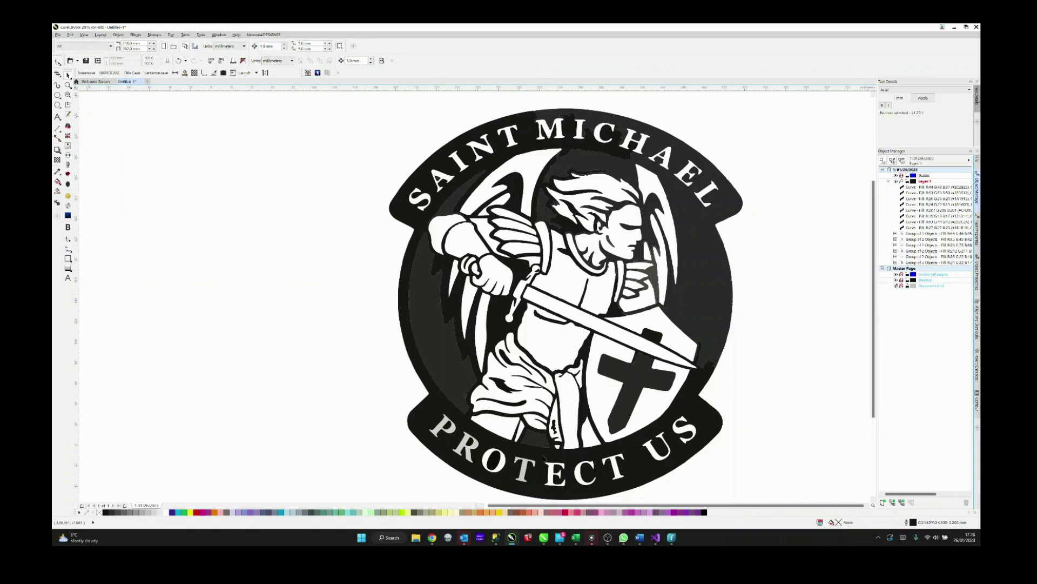
left_click(466, 449)
key("Delete")
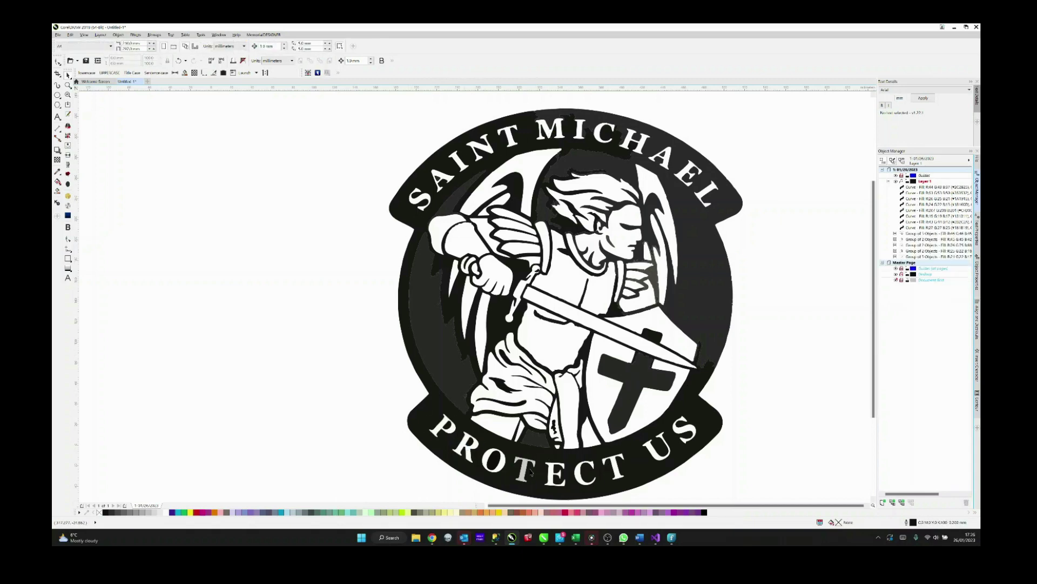
left_click(527, 471)
key("Delete")
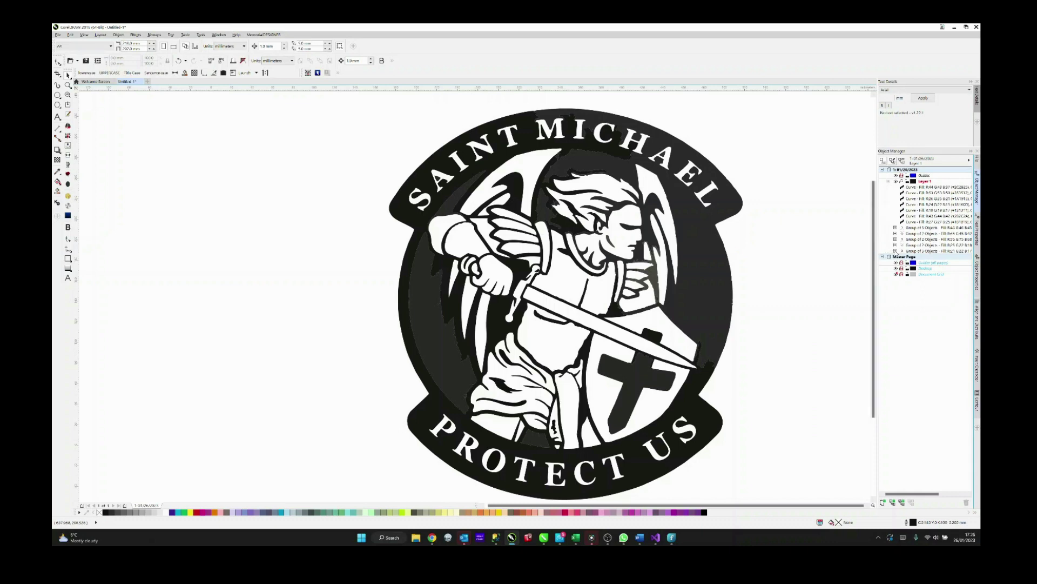
Step: Expand the remaining dark groups to examine the curves they contain
left_click(896, 251)
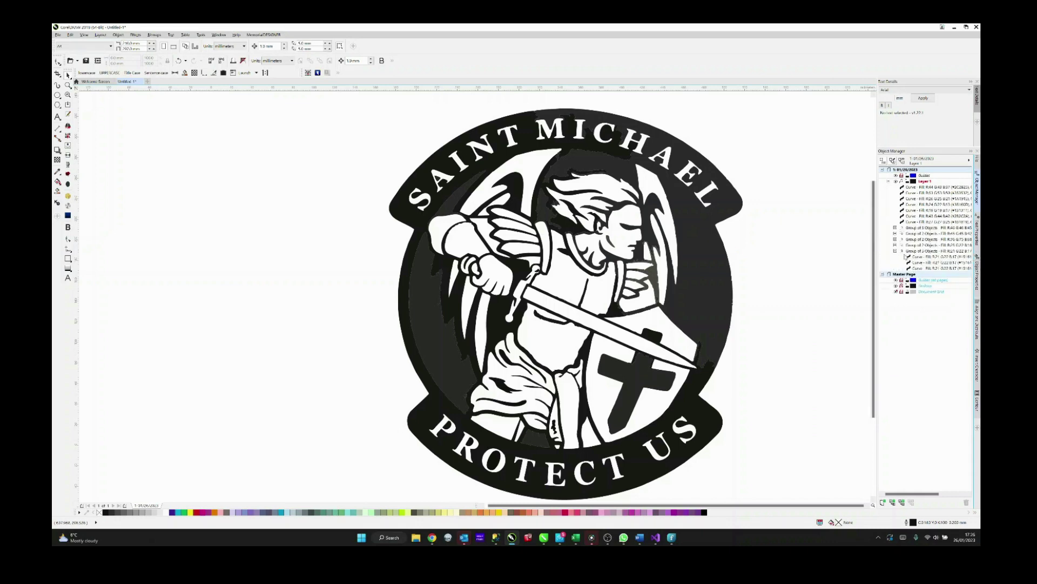
left_click(895, 245)
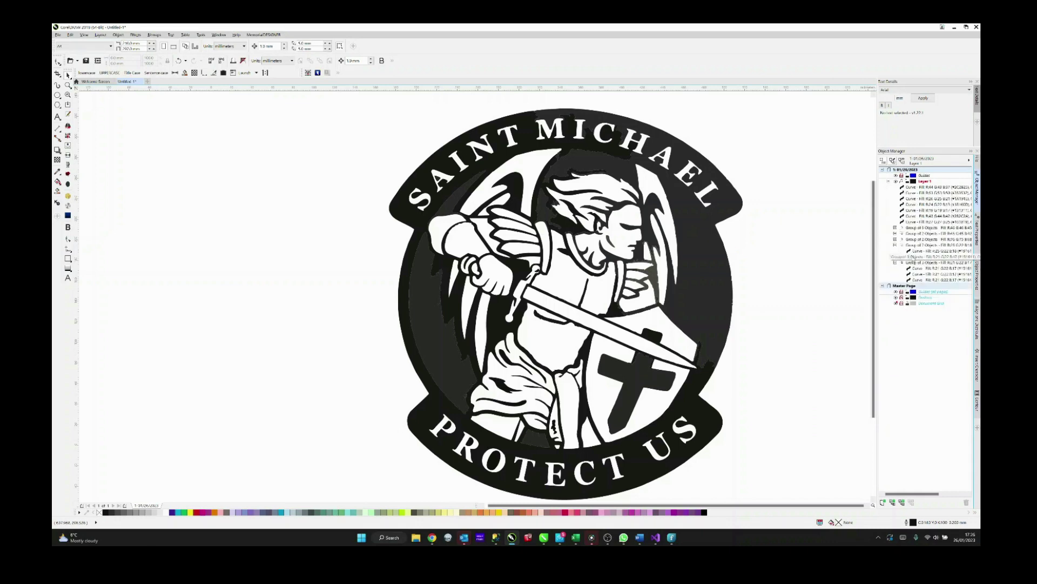
left_click(896, 239)
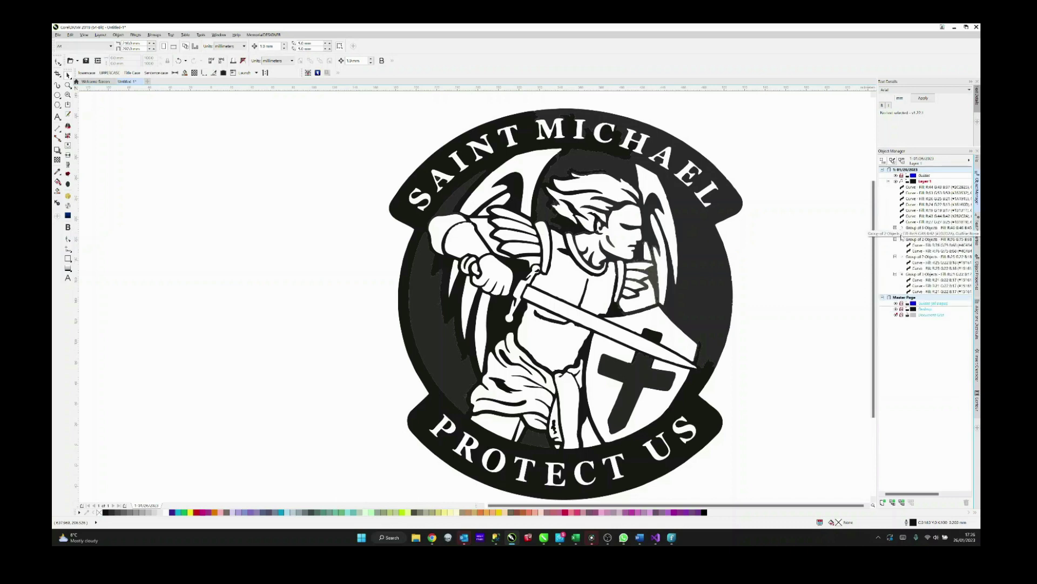
left_click(895, 228)
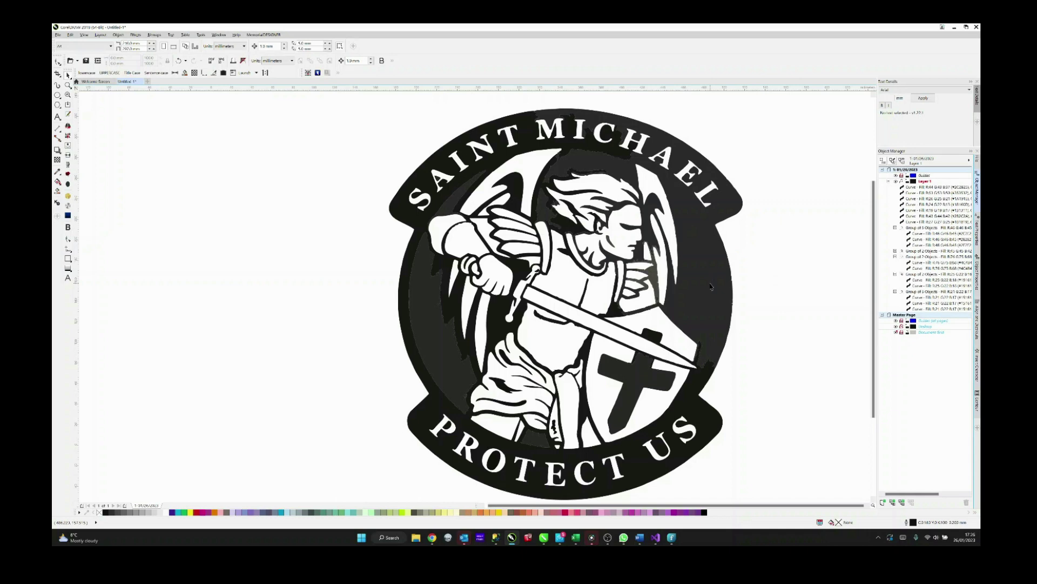
key("ctrl+a")
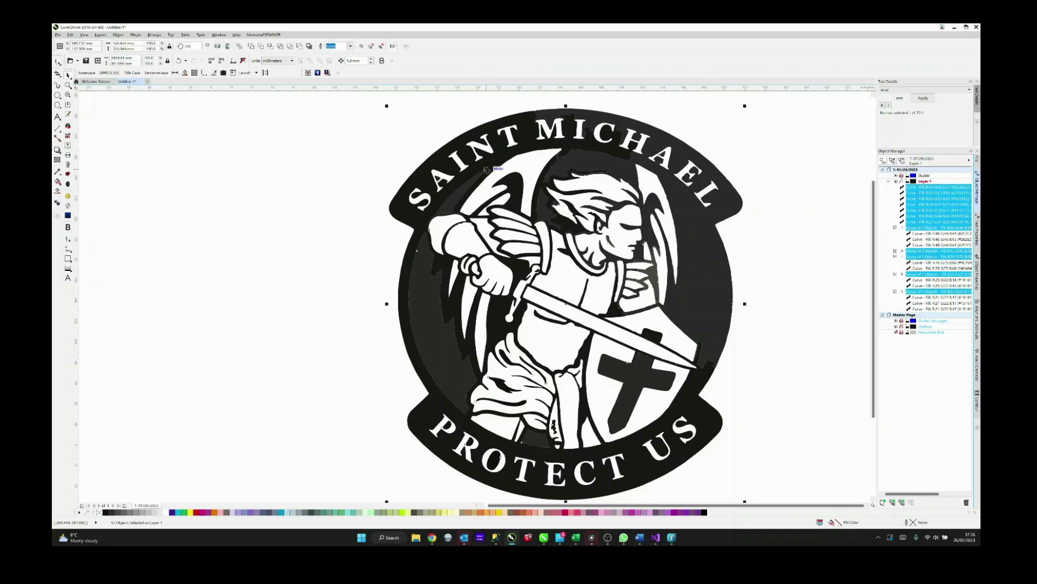
key("ctrl+u")
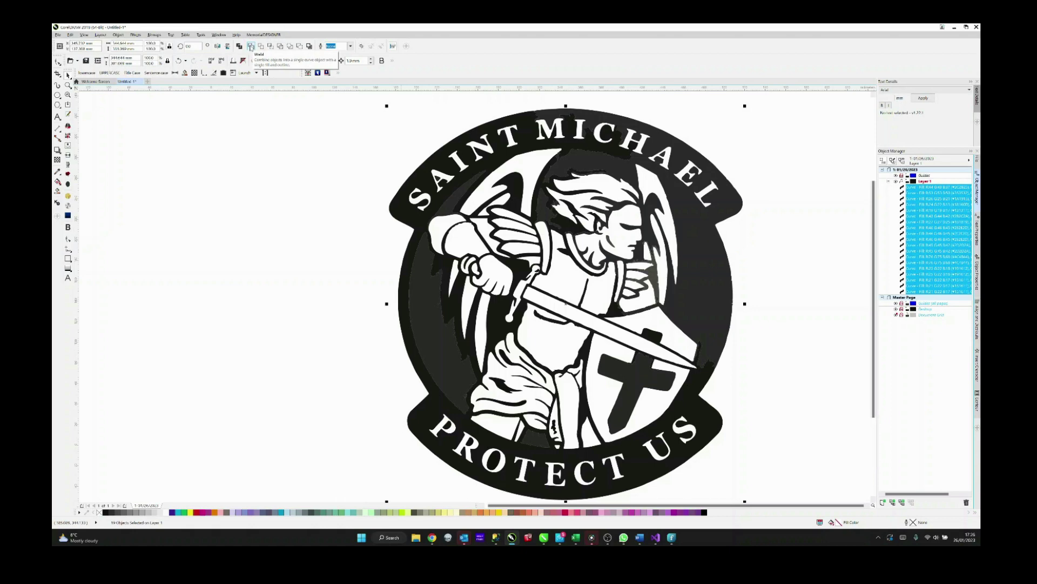
left_click(424, 134)
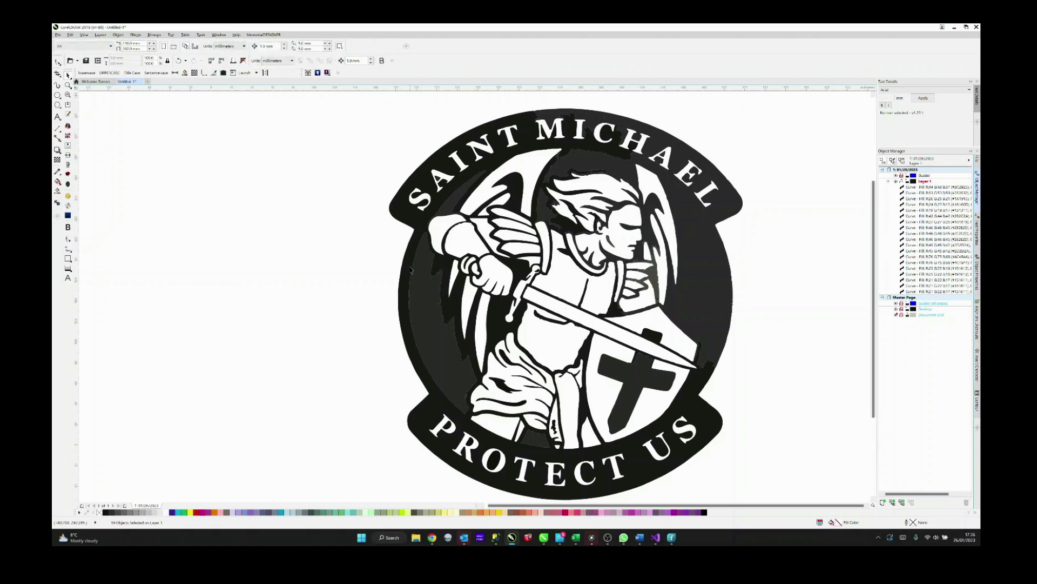
key("ctrl+z")
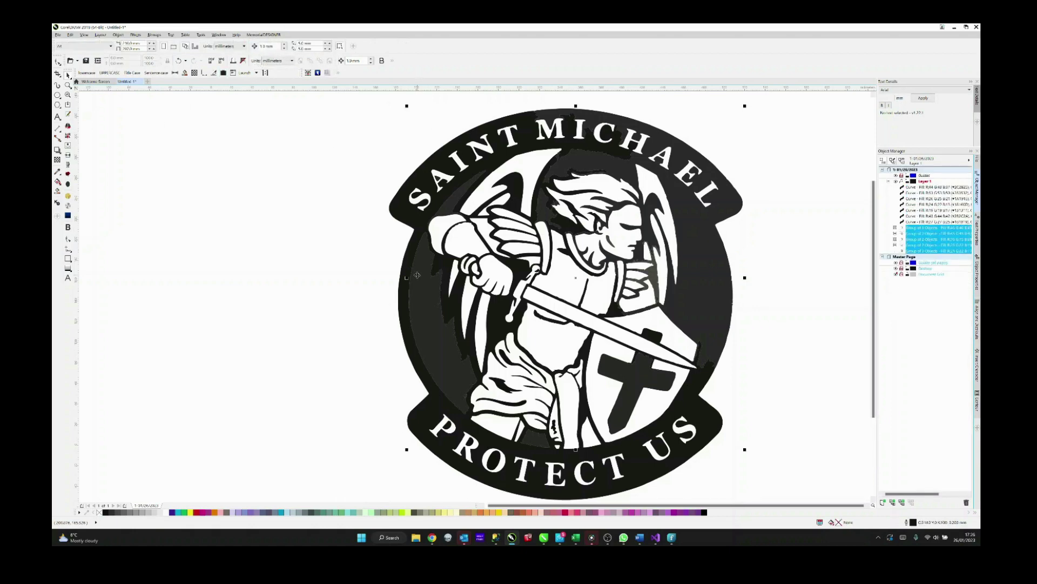
Step: Delete the dark grey background fill between the left wing and the outer ring
left_click(314, 315)
left_click(417, 303)
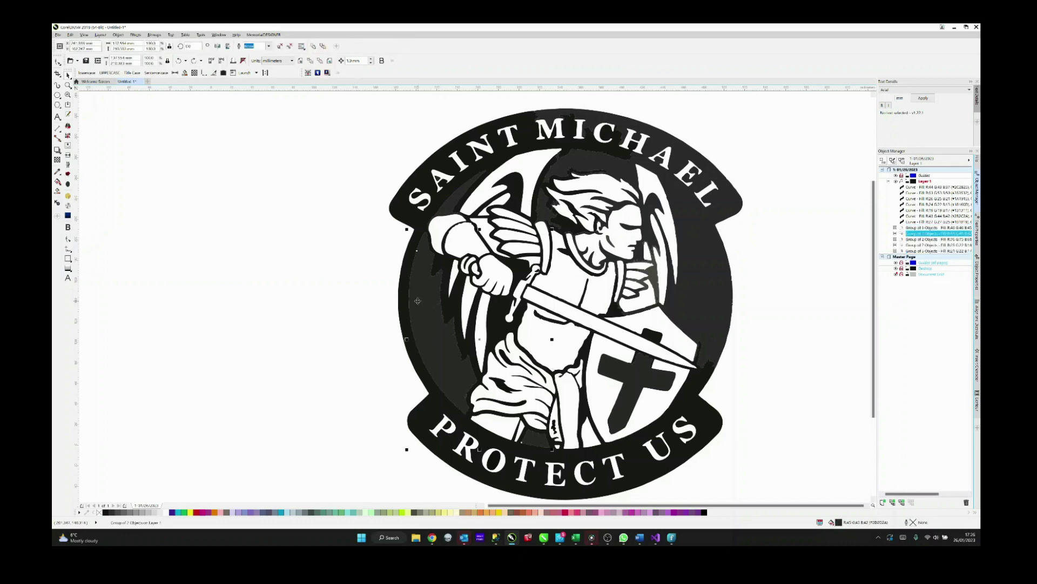
key("Delete")
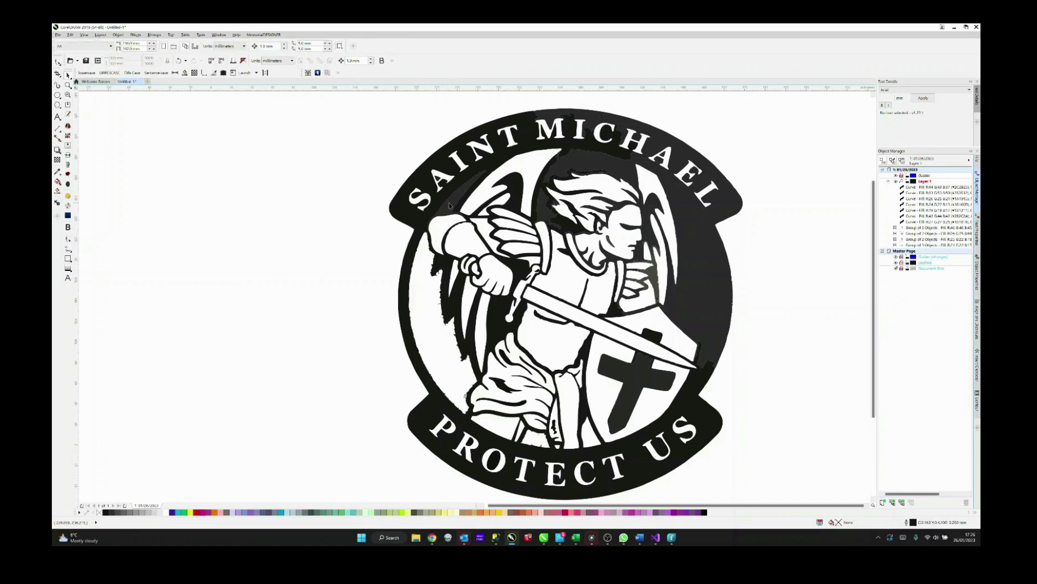
Step: Try to delete the dark background group spanning the upper and right part of the badge, then undo the deletion
left_click(449, 206)
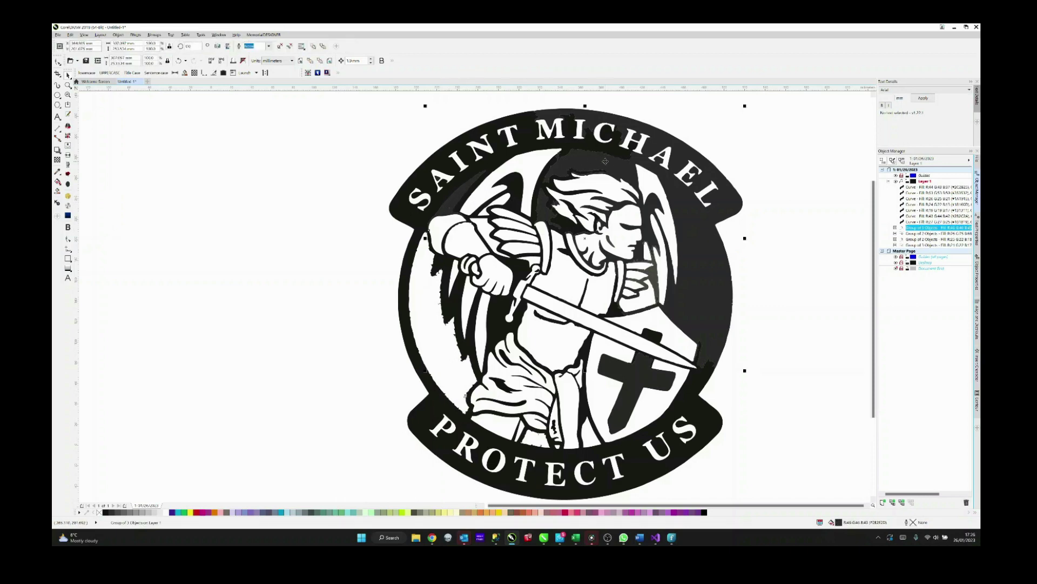
key("Delete")
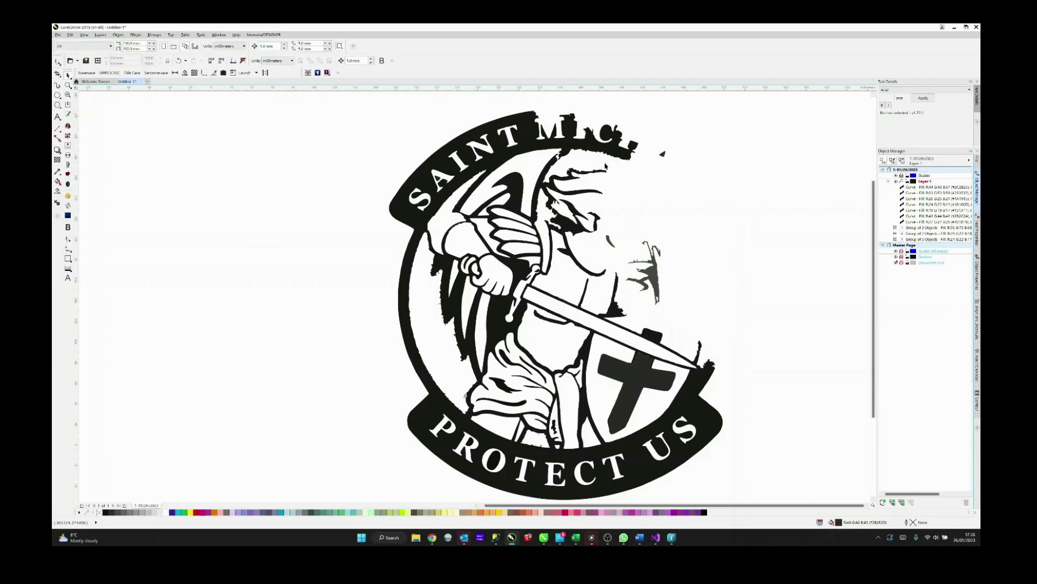
key("ctrl+z")
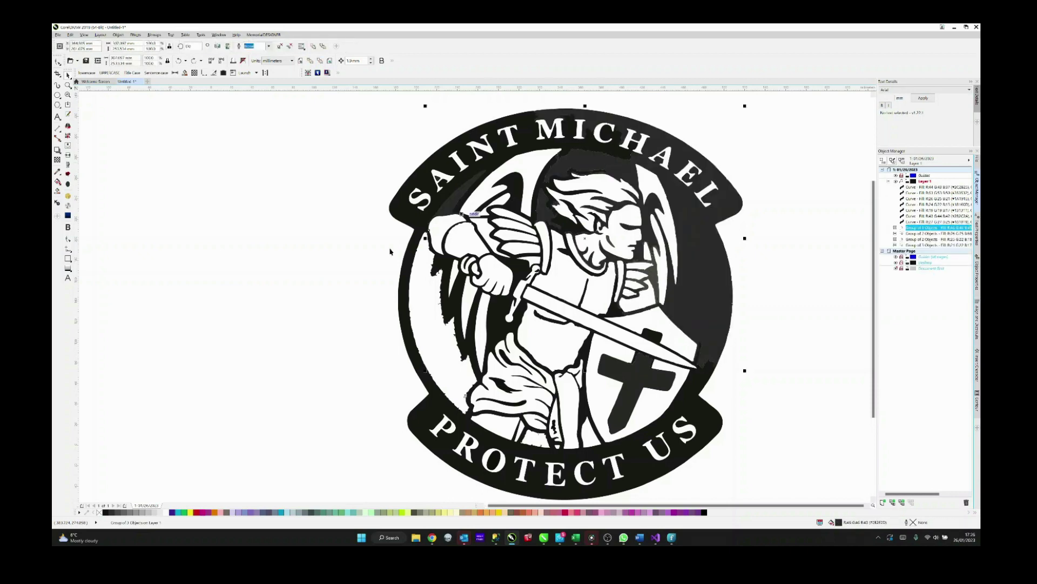
Step: Ungroup the dark background group and delete only its piece above the raised arm, beside the left wing
key("ctrl+u")
left_click(336, 176)
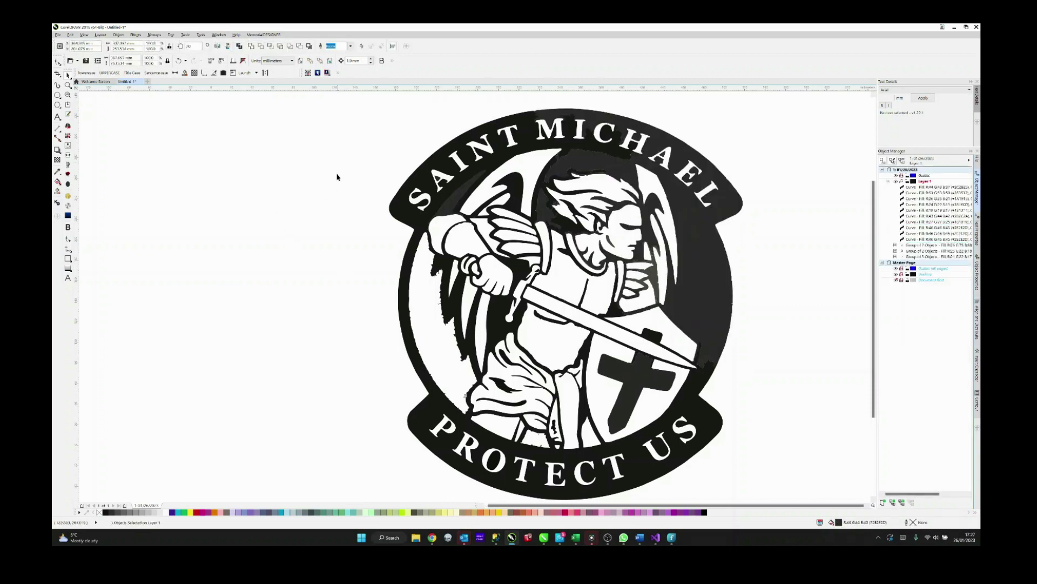
left_click(456, 201)
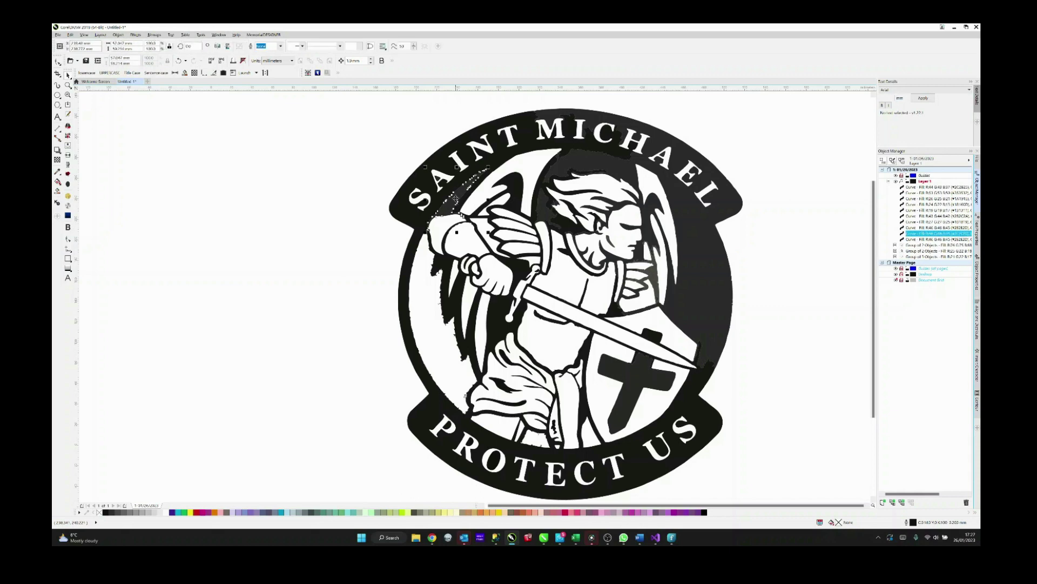
key("Delete")
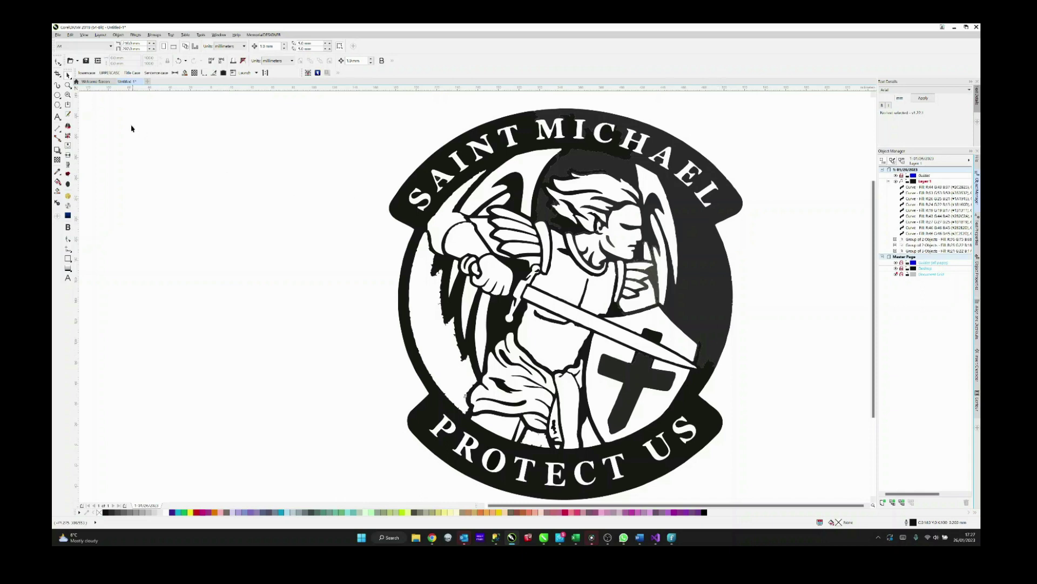
Step: Ungroup all the remaining objects and weld them into one curve
key("ctrl+a")
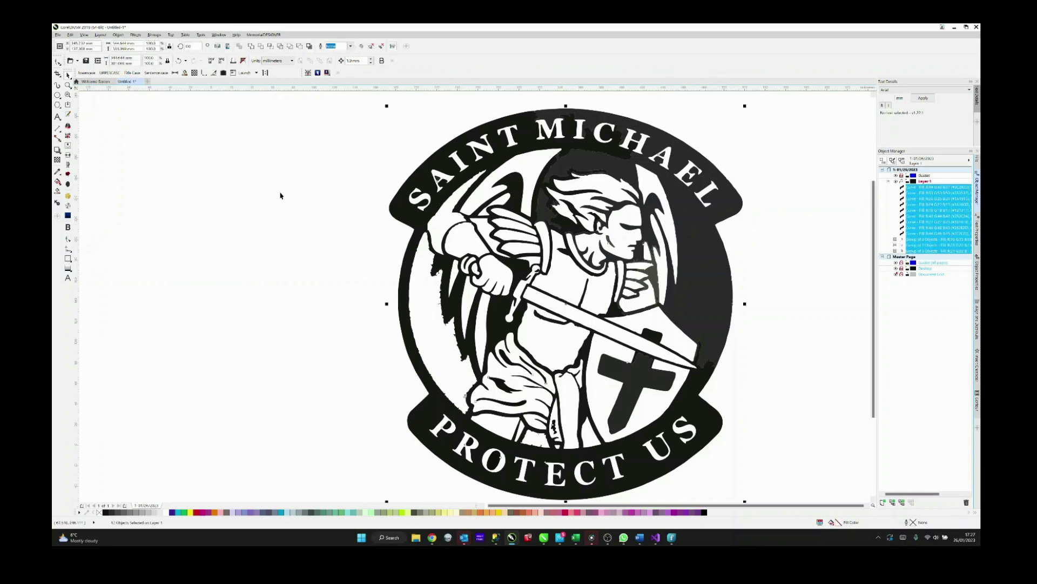
key("ctrl+u")
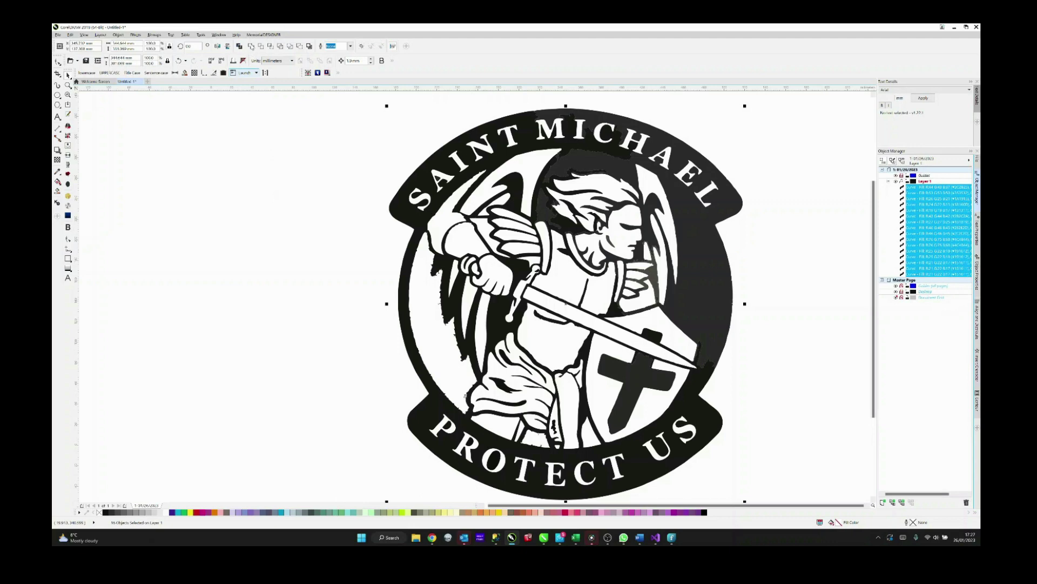
left_click(251, 46)
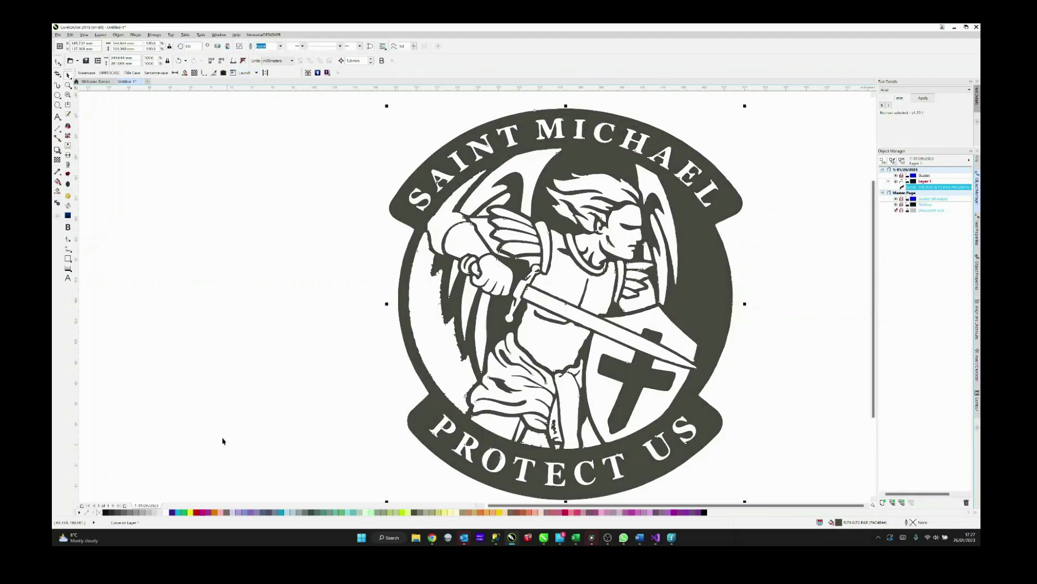
Step: Give the welded design a black outline and remove its fill
right_click(106, 512)
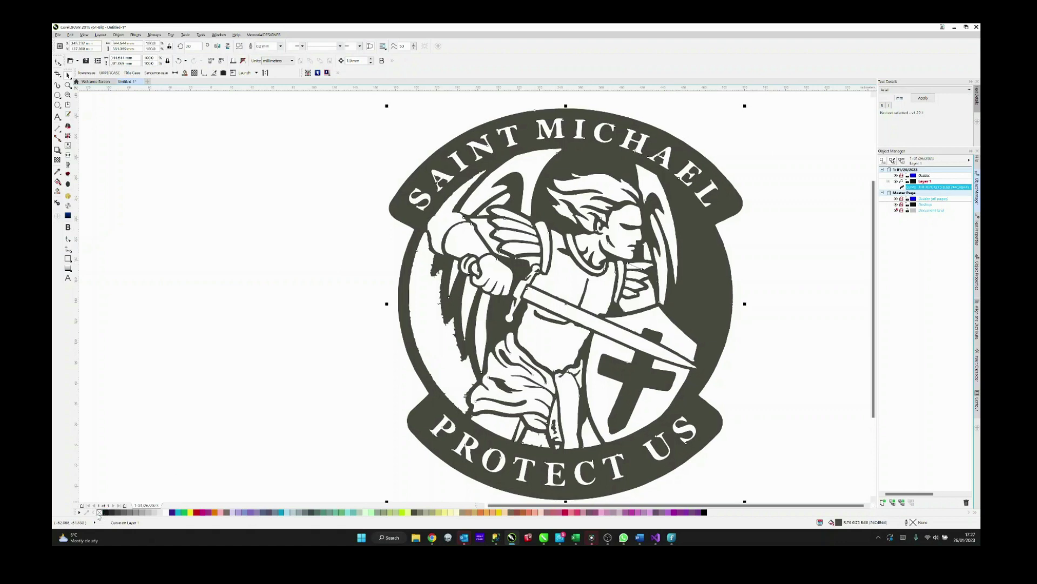
left_click(99, 513)
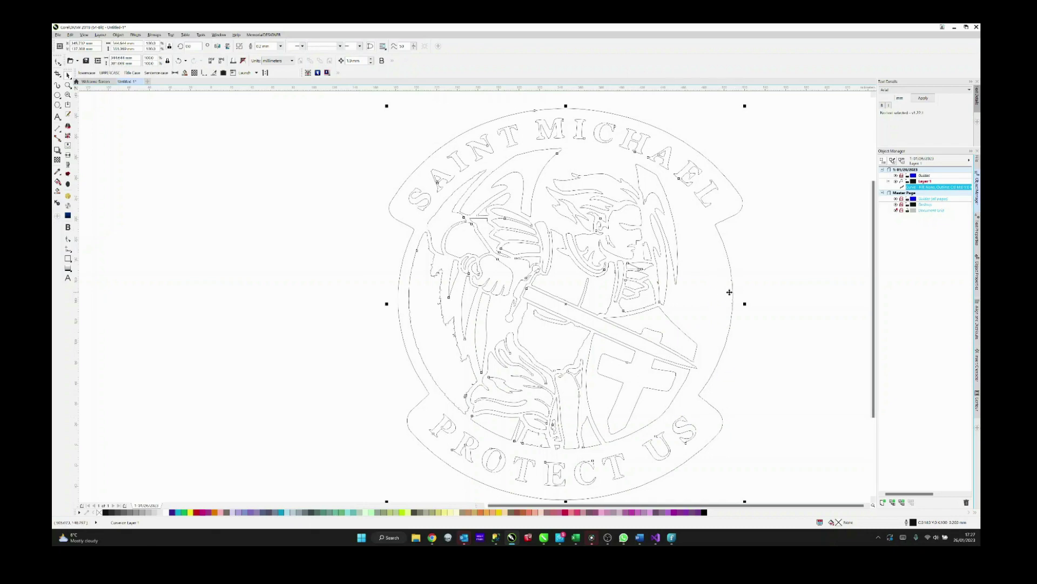
Step: Delete the surplus nodes that form bumps along the right side of the outer circle
scroll(730, 292, "up", 5)
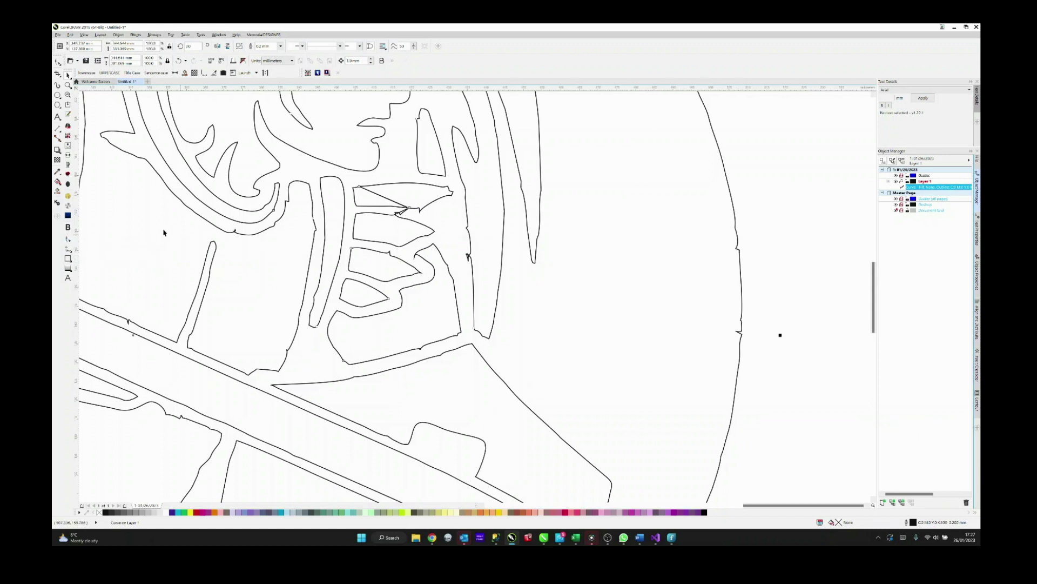
left_click(67, 238)
left_click_drag(682, 135, 795, 405)
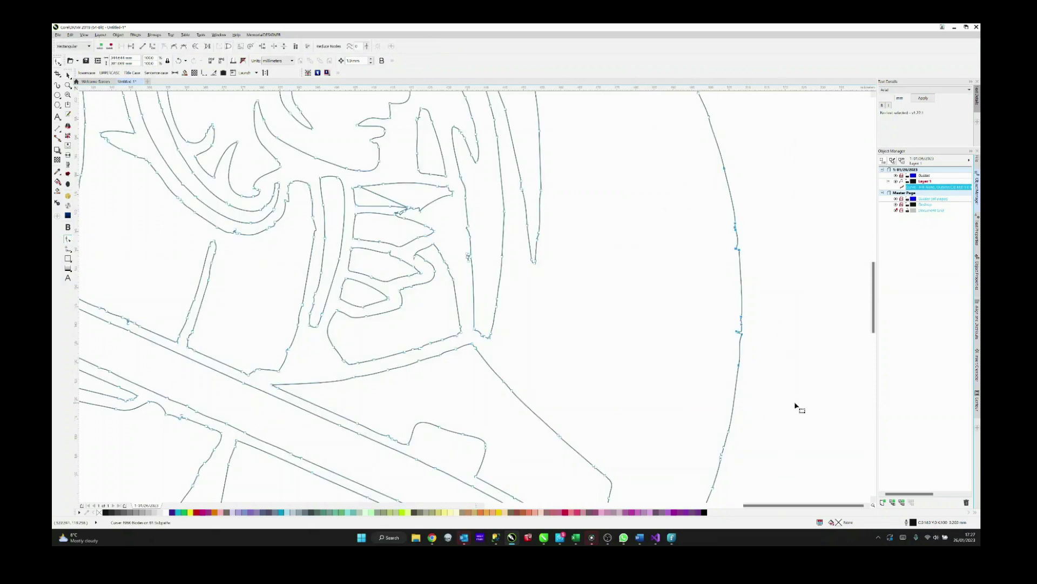
key("Delete")
Step: Delete the jagged nodes along the left wing's outer edge, just below the raised arm
scroll(795, 406, "down", 4)
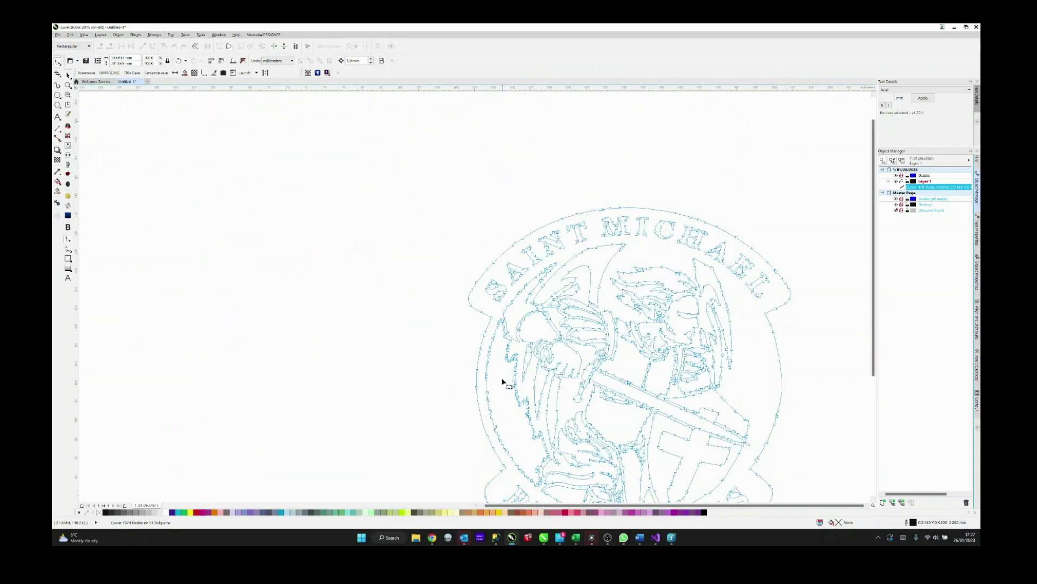
scroll(503, 381, "up", 4)
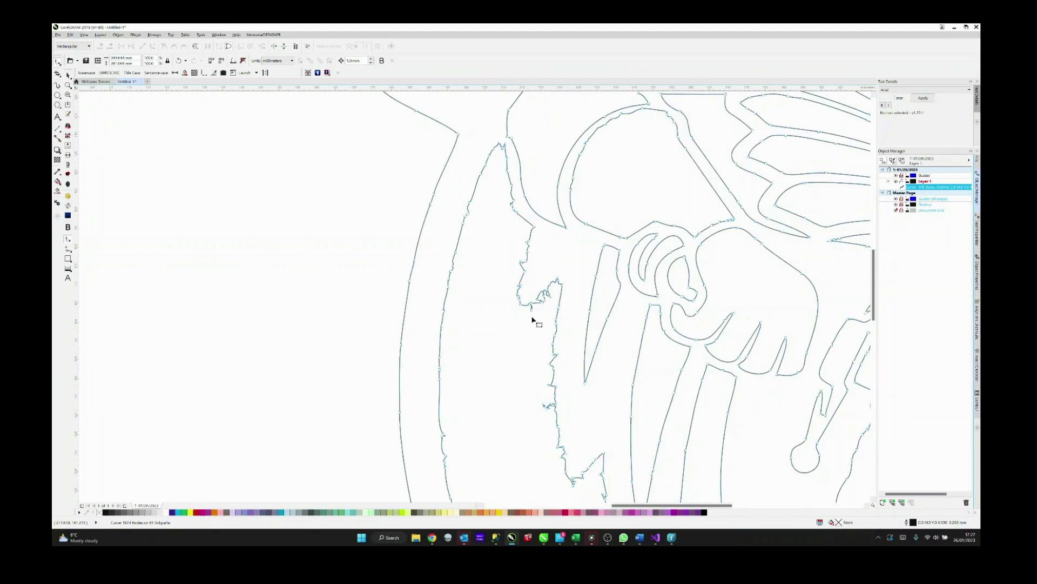
left_click_drag(527, 313, 572, 467)
key("Delete")
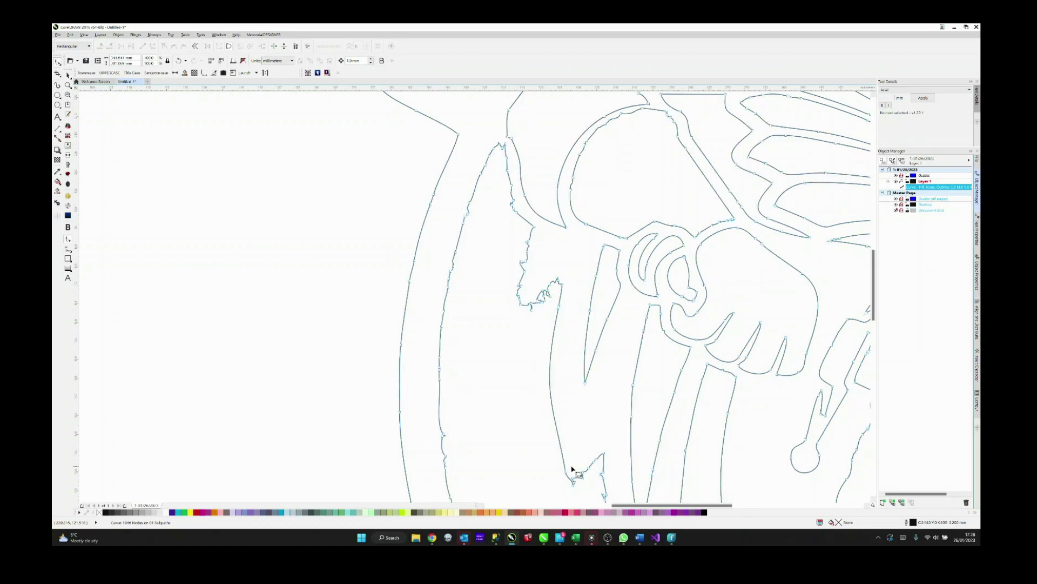
Step: Delete the surplus nodes along the upper and middle stretches of the ring's inner left edge
left_click_drag(445, 187, 494, 341)
key("Delete")
left_click_drag(419, 301, 493, 431)
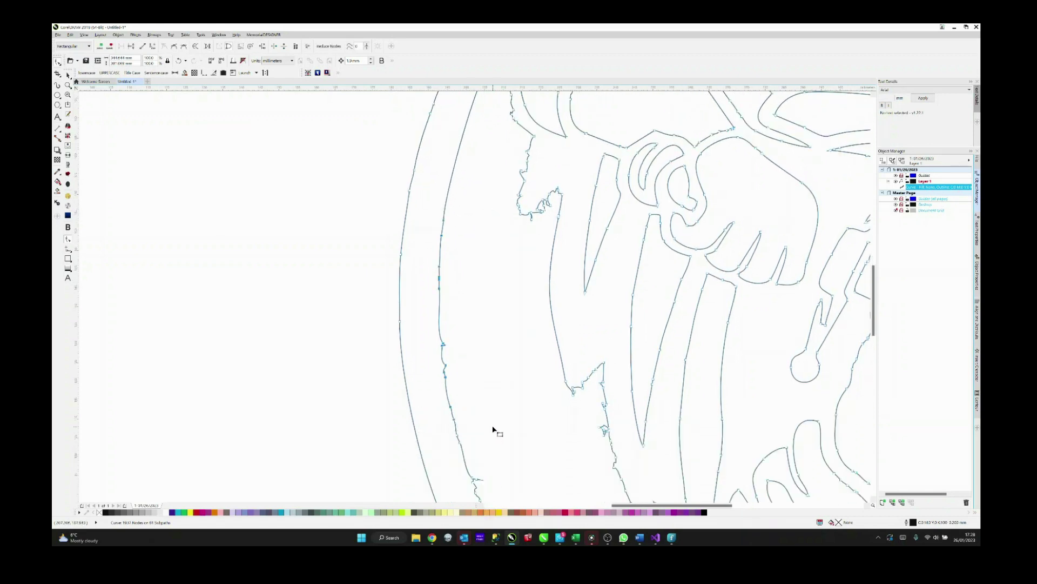
Step: Try to delete a long run of nodes across both edges of the ring's lower left part, then undo it
scroll(493, 430, "down", 2)
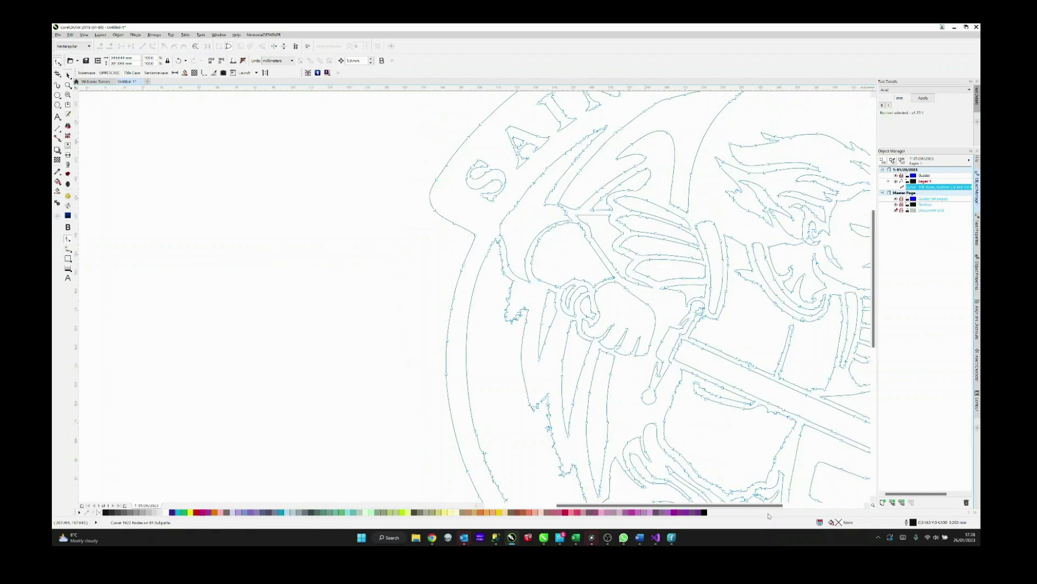
scroll(586, 370, "down", 3)
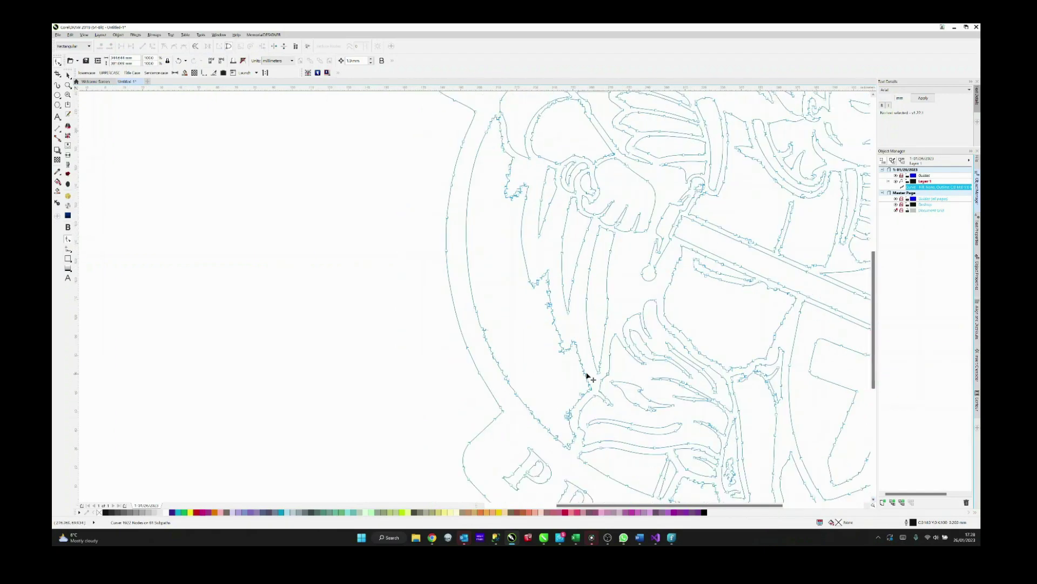
scroll(481, 349, "up", 2)
left_click_drag(453, 248, 562, 430)
key("Delete")
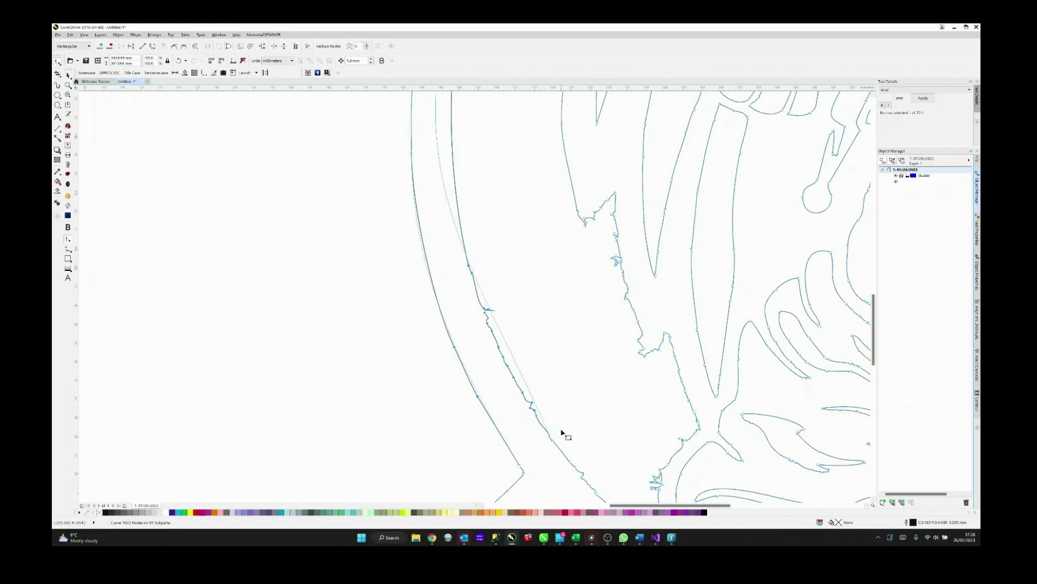
key("ctrl+z")
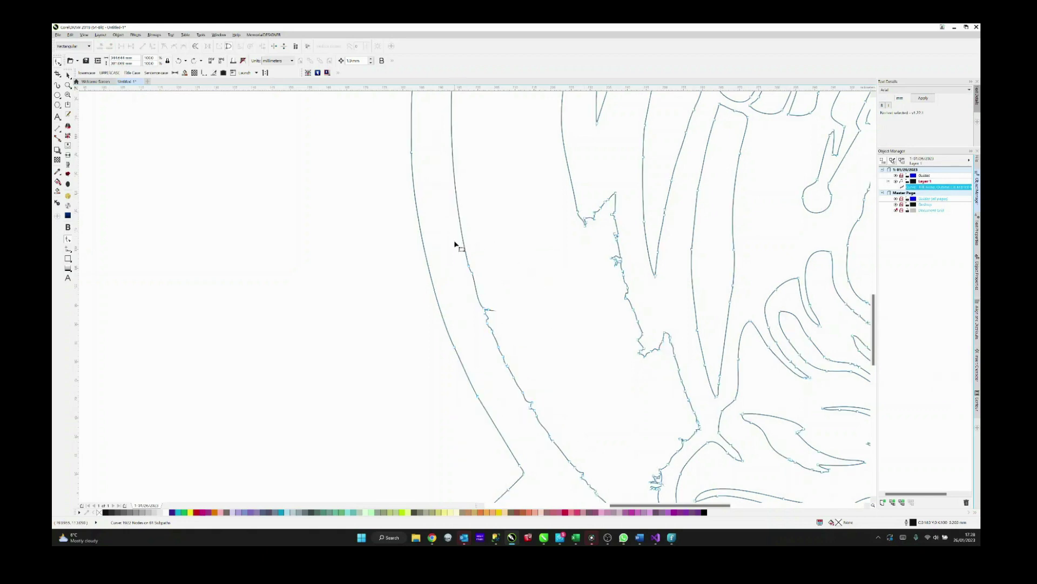
Step: Delete the jagged nodes on the ring's lower left inner edge in smaller sections and adjust the curve to follow the ring
left_click_drag(455, 245, 546, 344)
key("Delete")
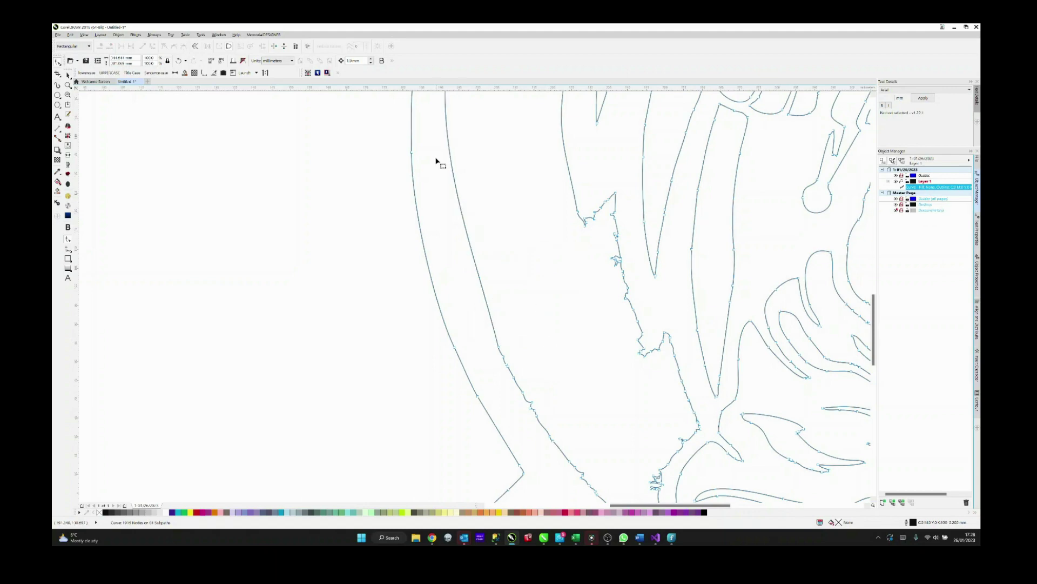
scroll(442, 169, "down", 2)
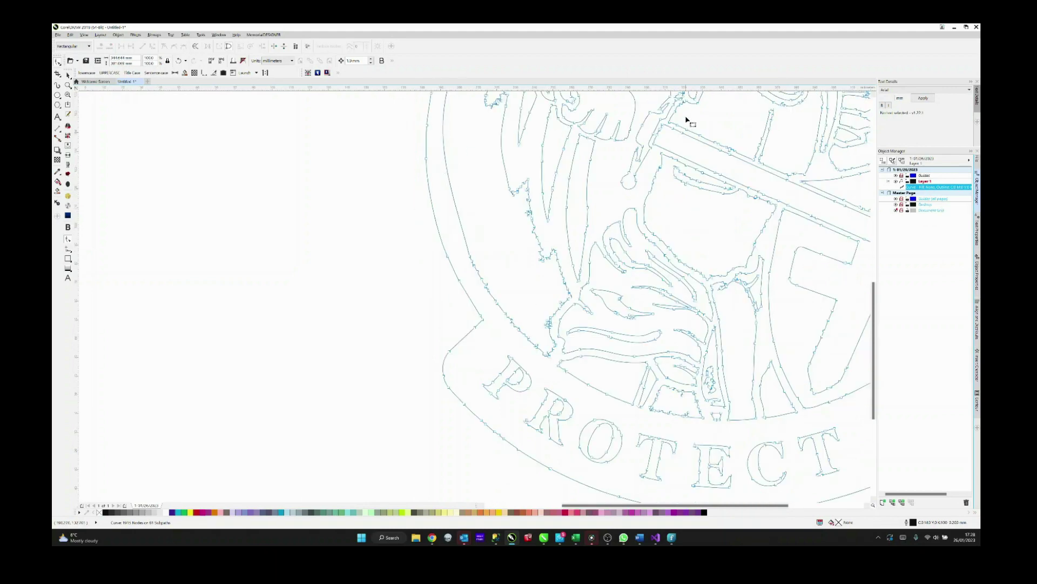
scroll(496, 249, "up", 3)
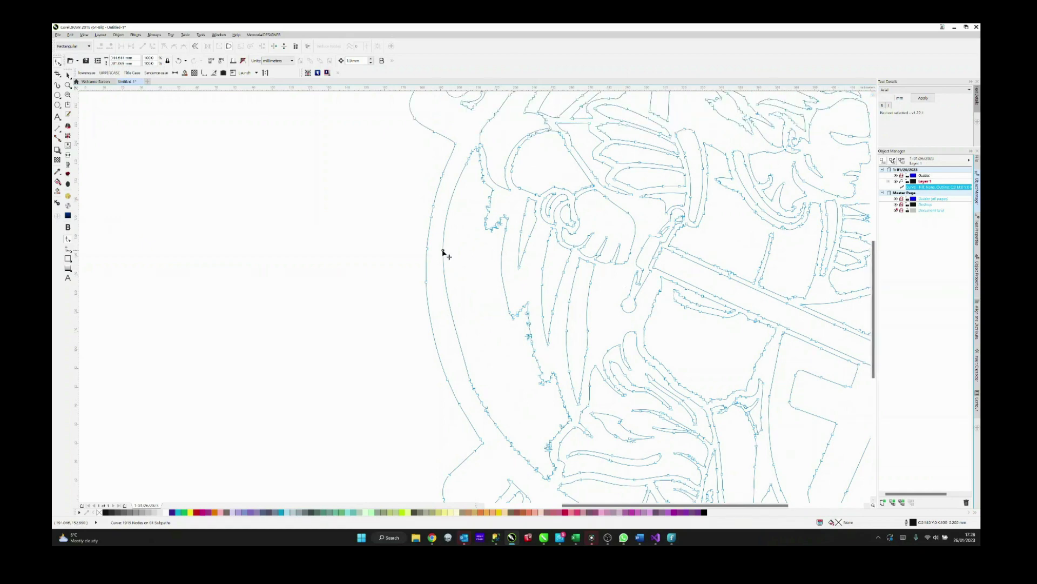
left_click_drag(443, 250, 445, 261)
left_click_drag(460, 373, 506, 433)
key("Delete")
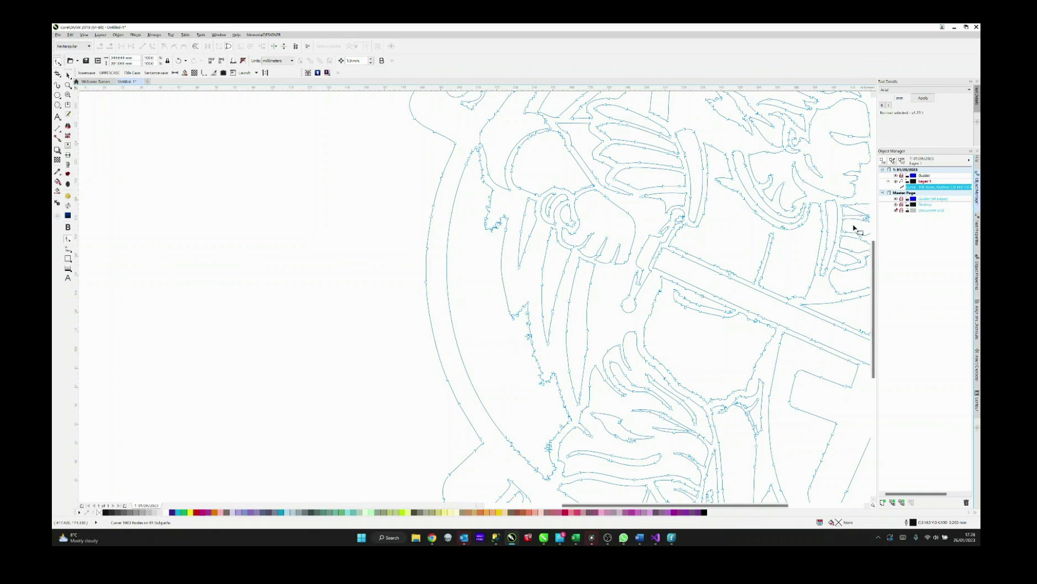
Step: Move the upper edge's left end node on the top right shoulder feather away from the overlapping corner node
scroll(870, 509, "right", 5)
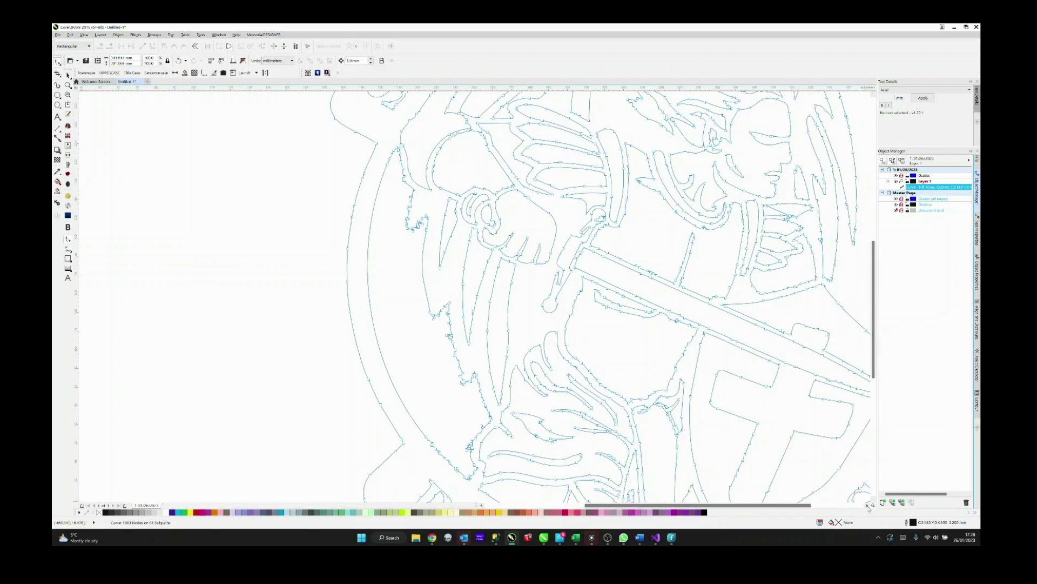
scroll(706, 213, "up", 6)
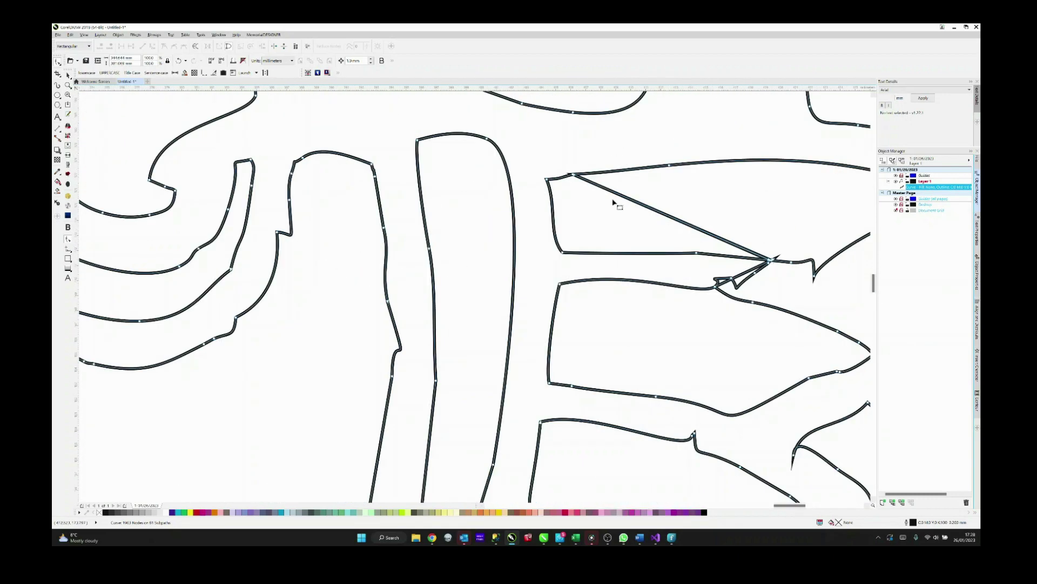
left_click_drag(577, 177, 645, 191)
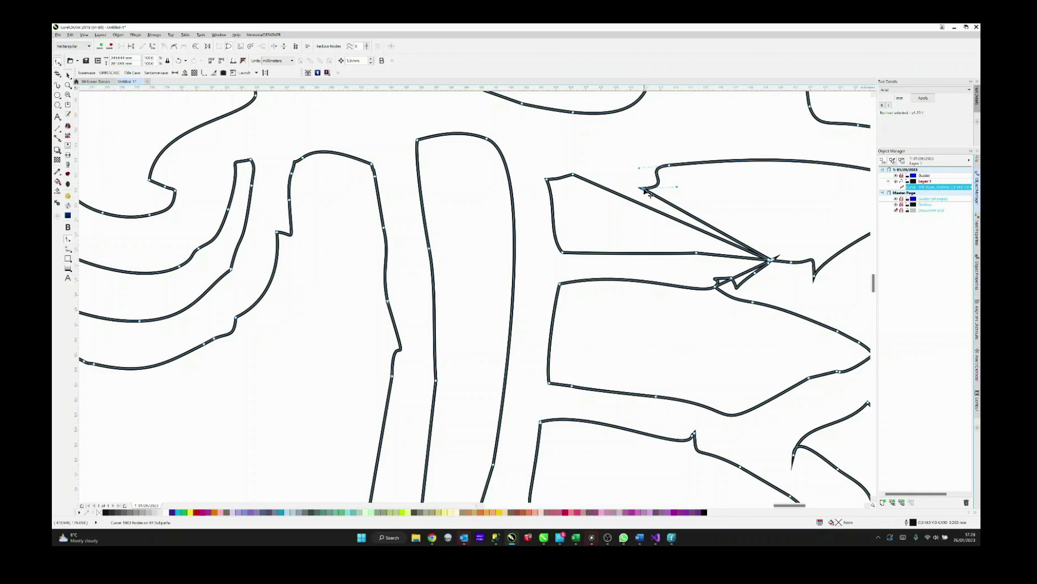
left_click_drag(646, 190, 597, 170)
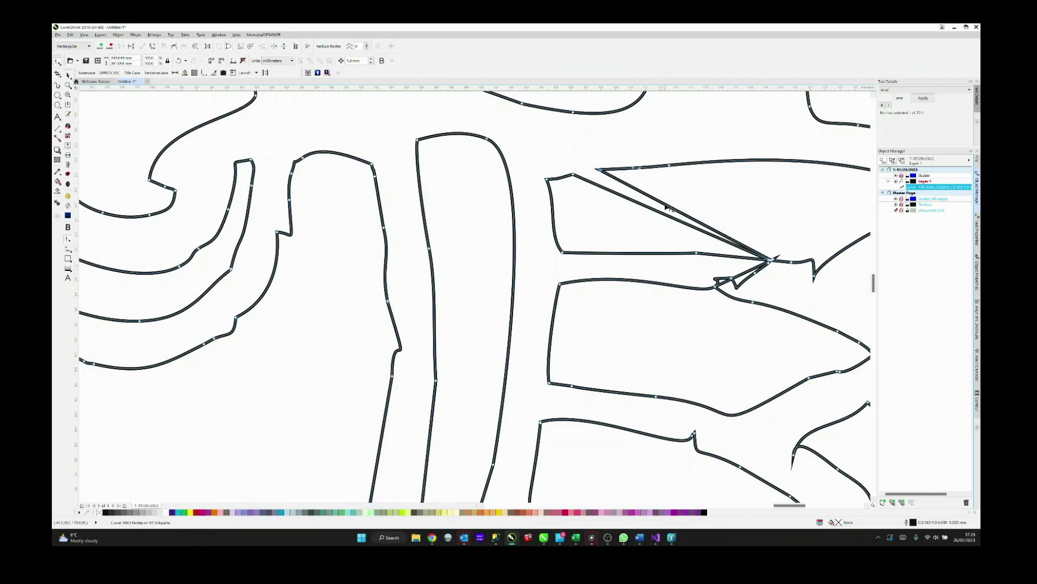
Step: Break the top right shoulder feather's outline apart on its upper diagonal line and separate the loose ends and overlapping corner nodes
right_click(666, 206)
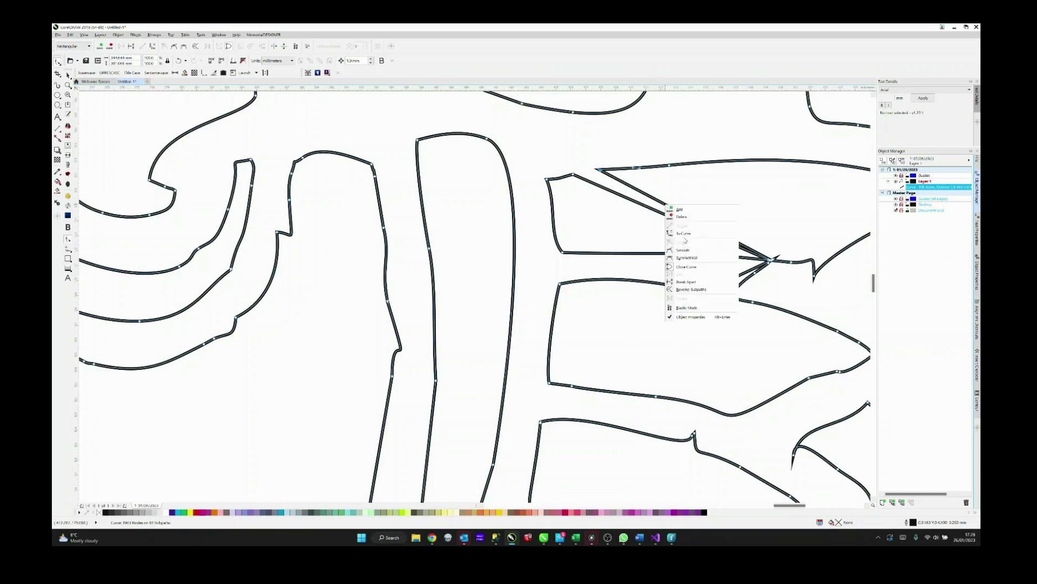
left_click(688, 282)
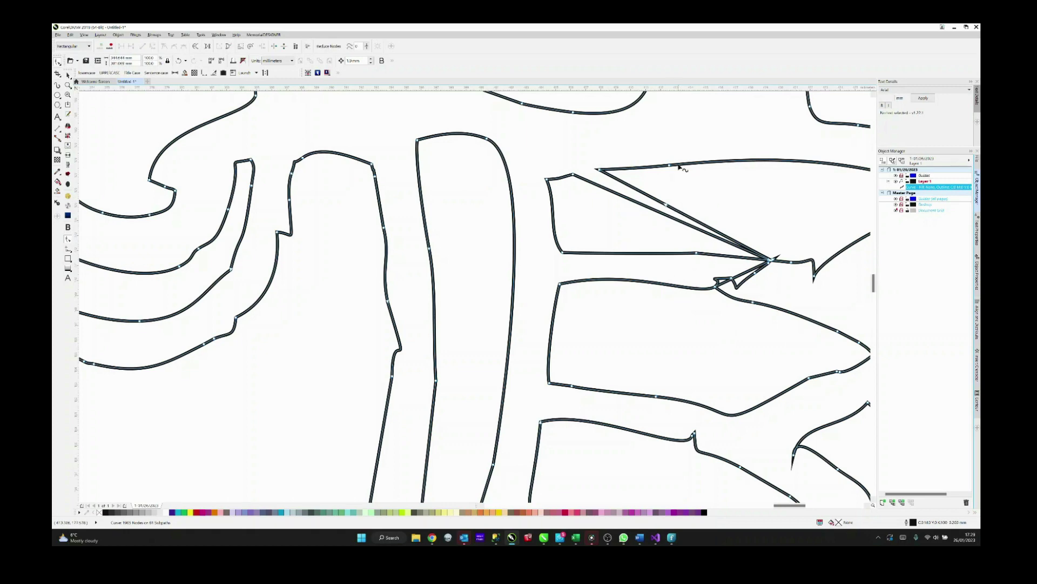
left_click_drag(666, 206, 703, 202)
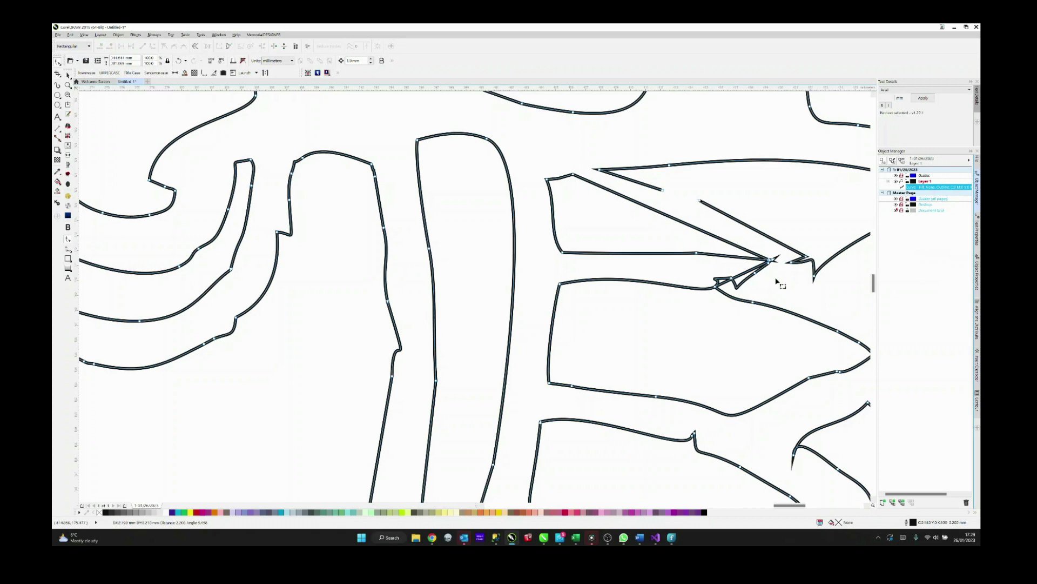
mouse_move(772, 261)
left_mouse_down()
mouse_move(779, 292)
mouse_move(760, 247)
left_mouse_up()
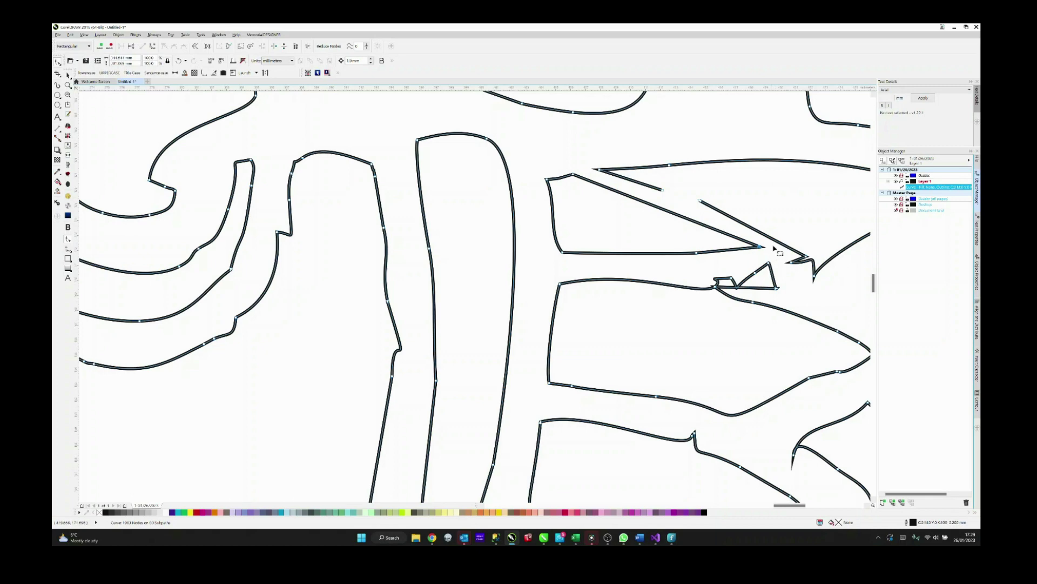
Step: Break the top feather's remaining diagonal line apart and pull its loose end away from the upper left corner
right_click(665, 212)
left_click(666, 221)
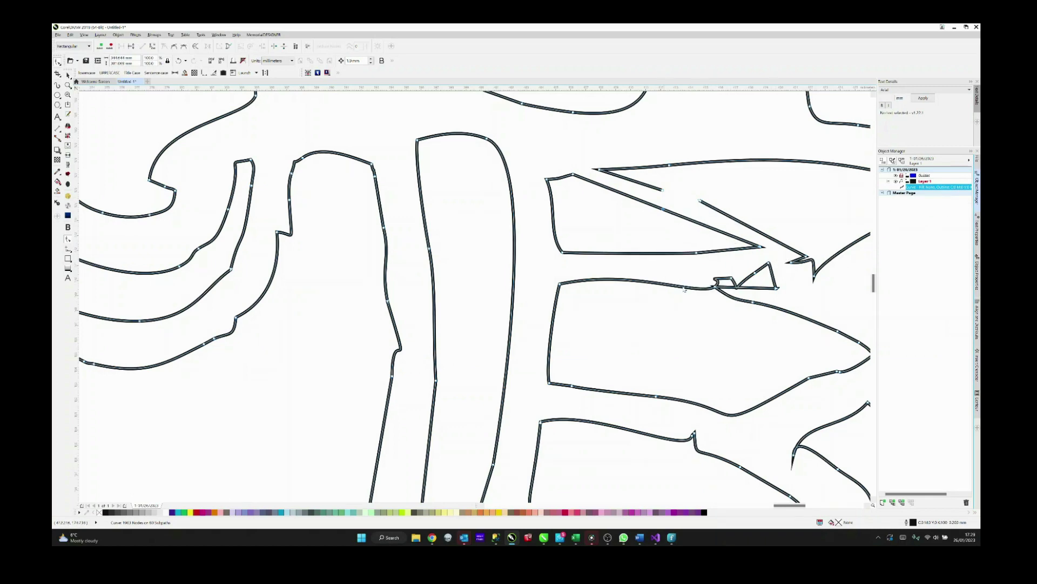
left_click(662, 211)
key("Delete")
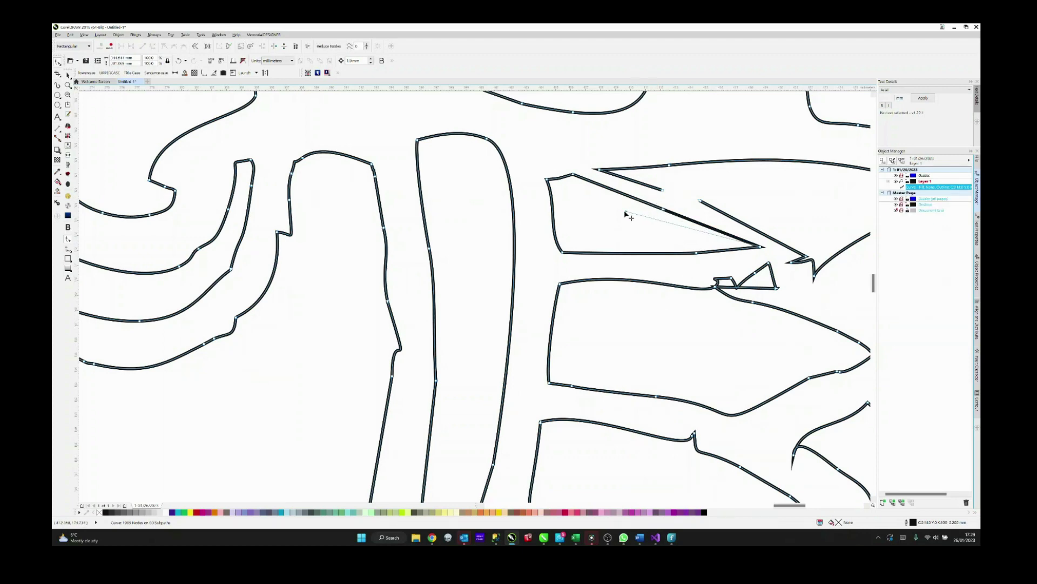
left_click(664, 209)
key("Delete")
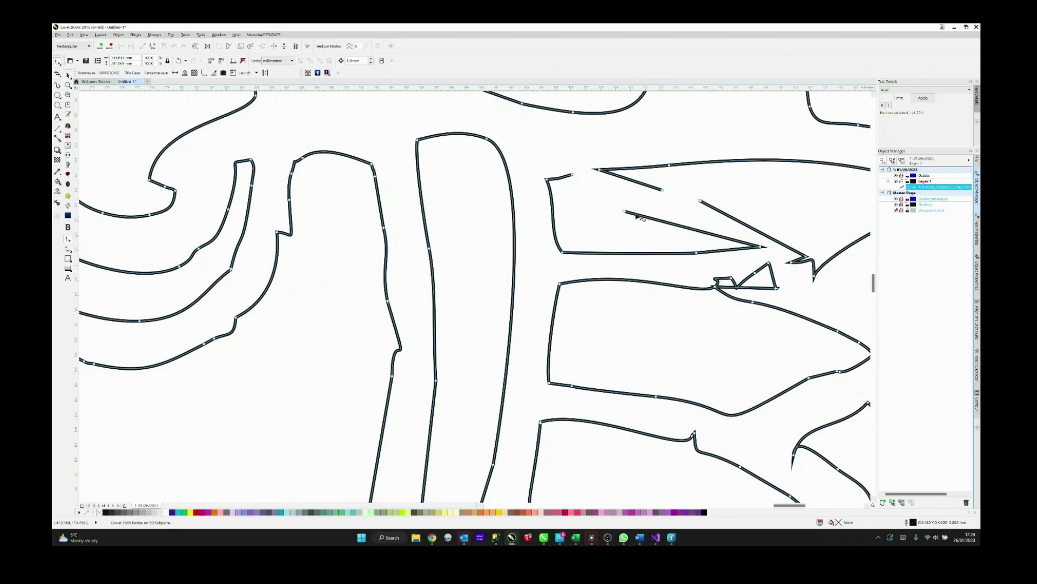
Step: Delete the stray diagonal segments and join the top feather's upper edge to its left end and its lower edge to the tip
left_click(625, 211)
key("Delete")
left_click_drag(664, 191, 574, 175)
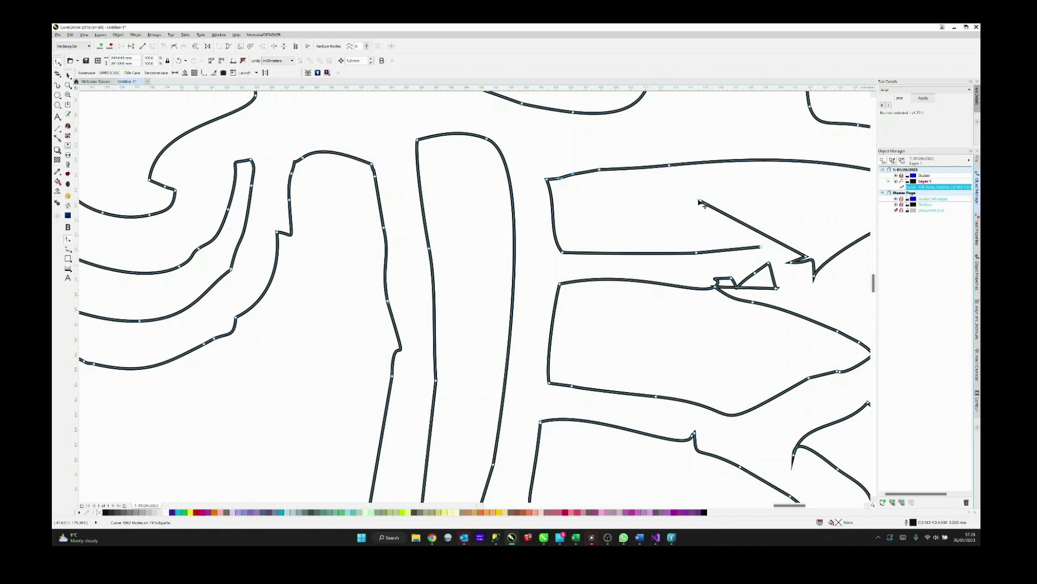
left_click(763, 248)
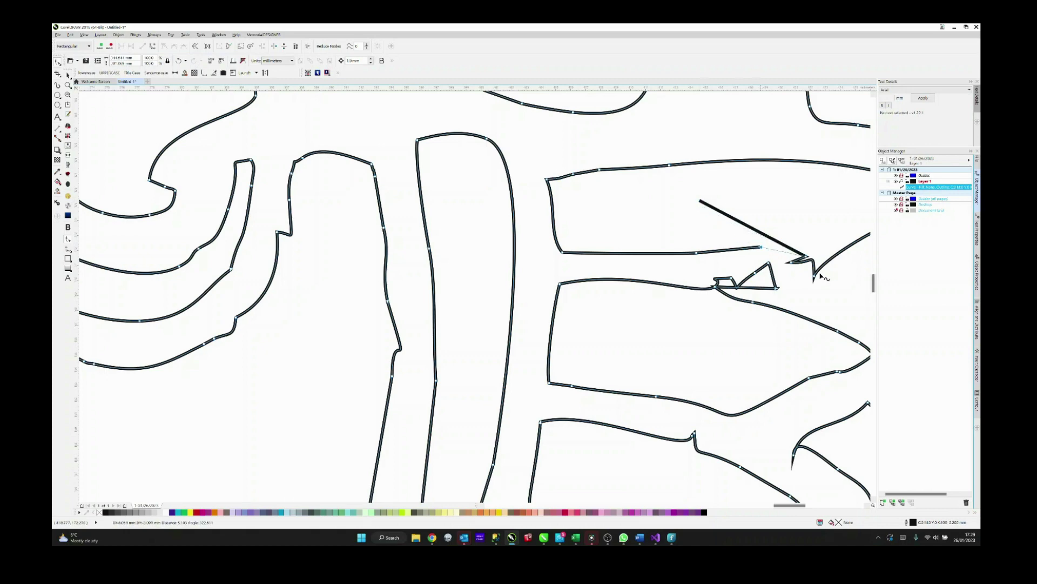
left_click_drag(820, 276, 817, 279)
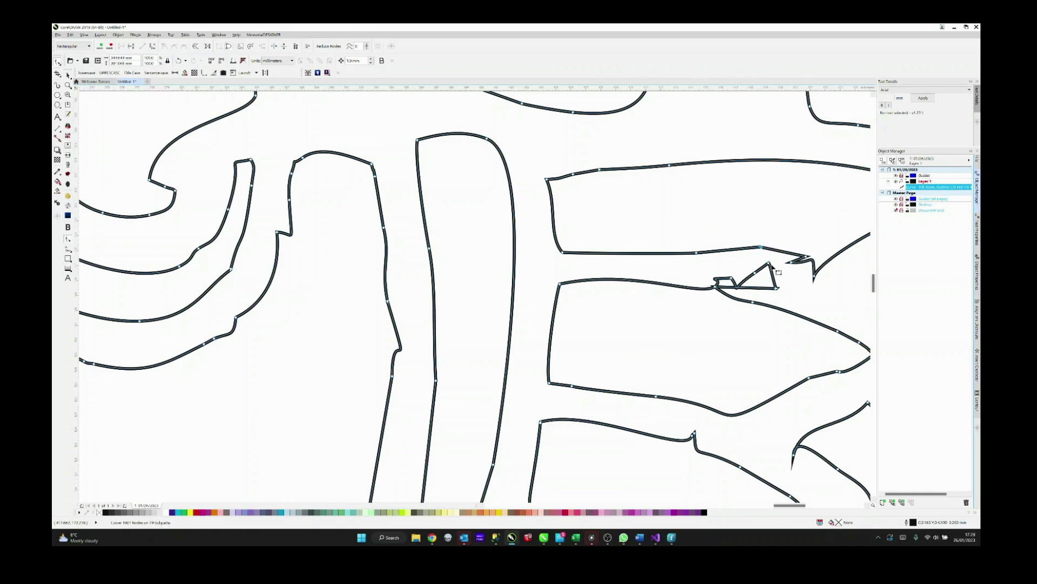
Step: Delete the jagged nodes on the second shoulder feather's upper edge and shift the node where the leftover loop crosses
left_click_drag(725, 260, 781, 296)
key("Delete")
right_click(739, 275)
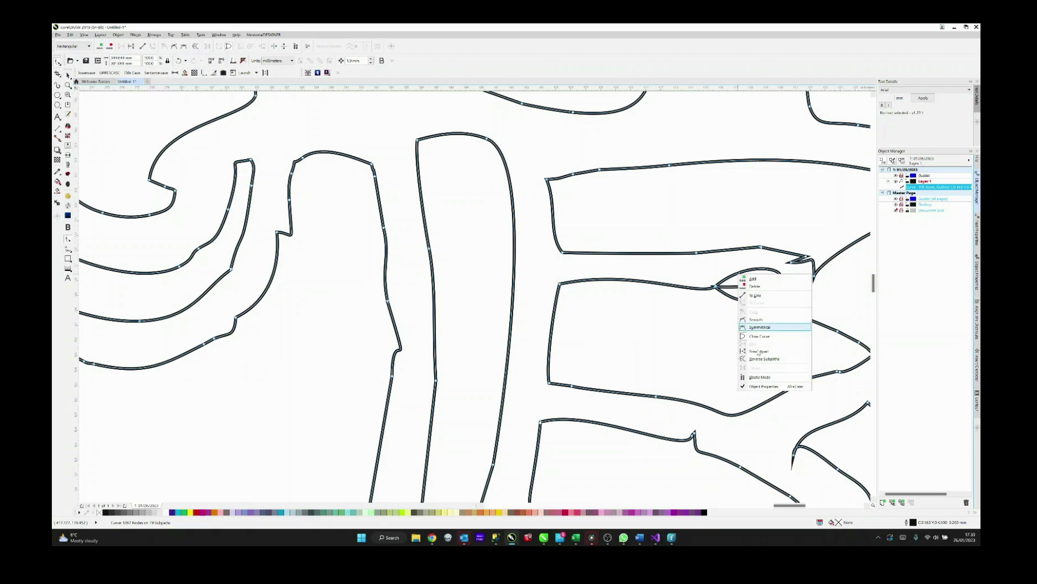
left_click(716, 293)
left_click(716, 290)
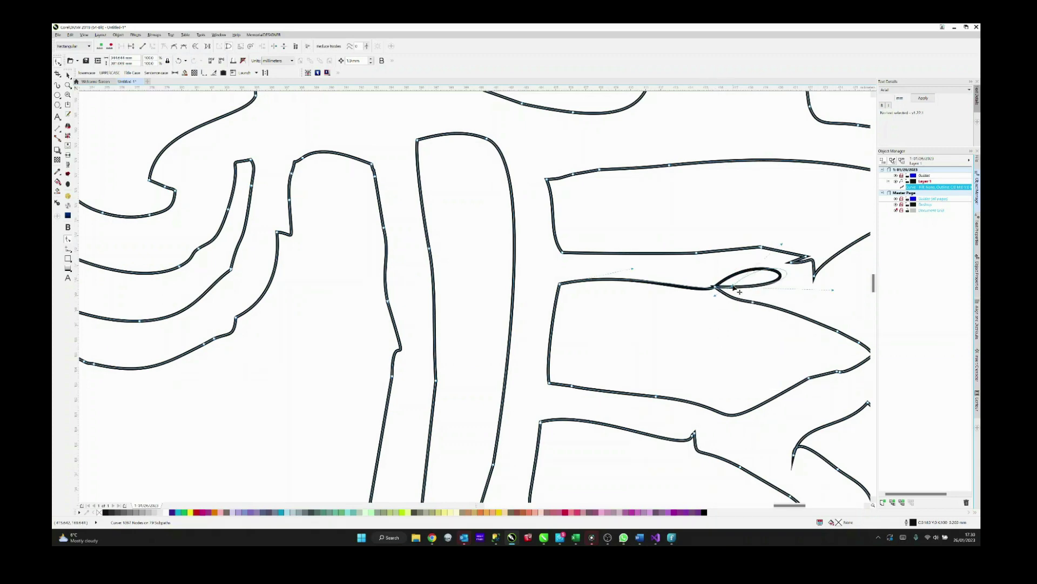
left_click_drag(715, 290, 718, 291)
Step: Convert the second feather's loop segment to a line, delete the surplus node and adjust the upper edge into a smooth curve
right_click(753, 270)
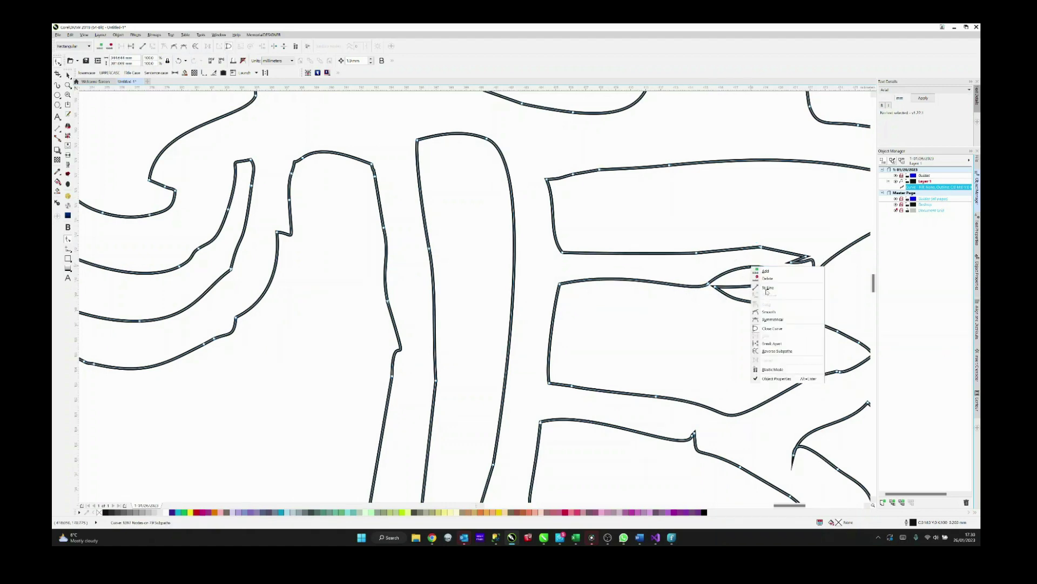
left_click(766, 290)
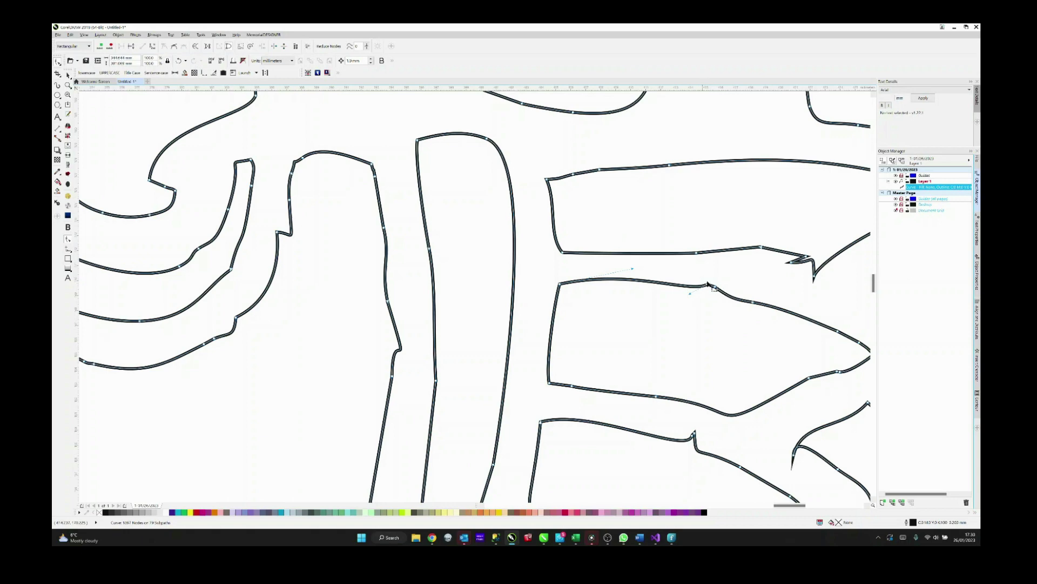
key("Delete")
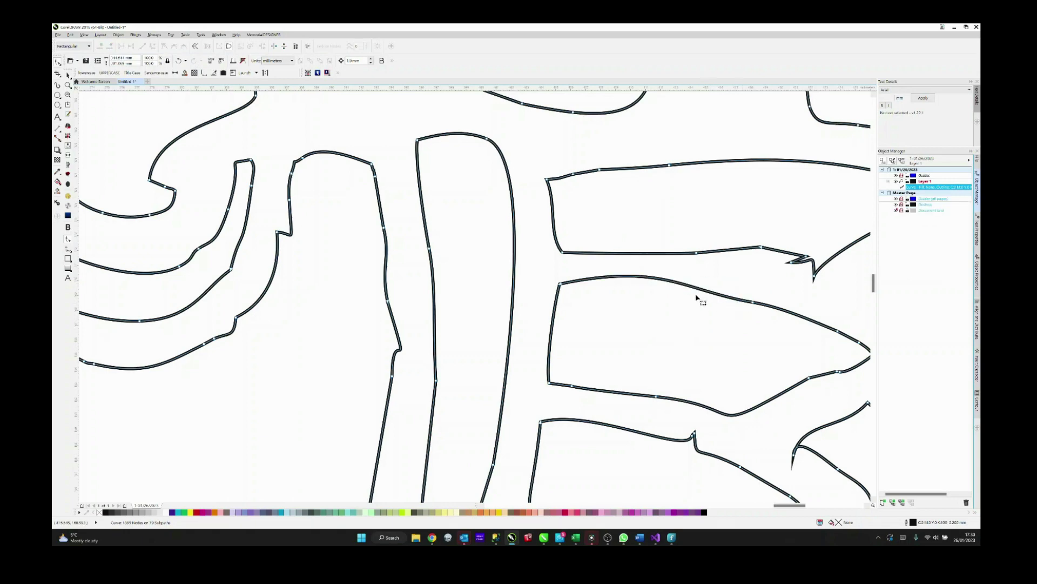
left_click_drag(644, 278, 644, 283)
Step: Delete the jagged nodes on the wing edge beside the right shoulder feathers and leave node editing for the Pick tool
scroll(645, 282, "down", 3)
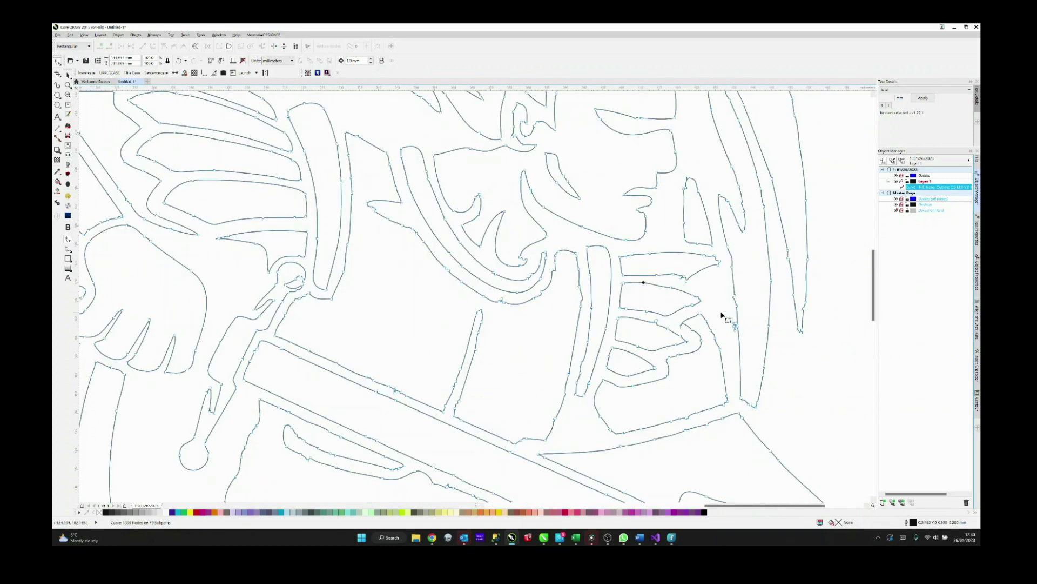
left_click_drag(721, 288, 756, 342)
key("Delete")
scroll(534, 301, "down", 3)
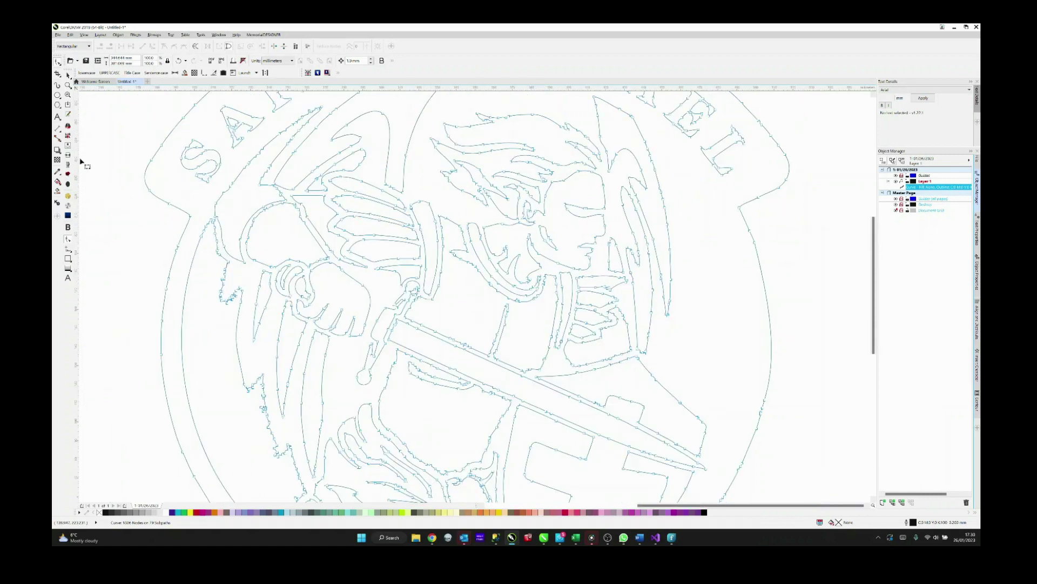
left_click(67, 76)
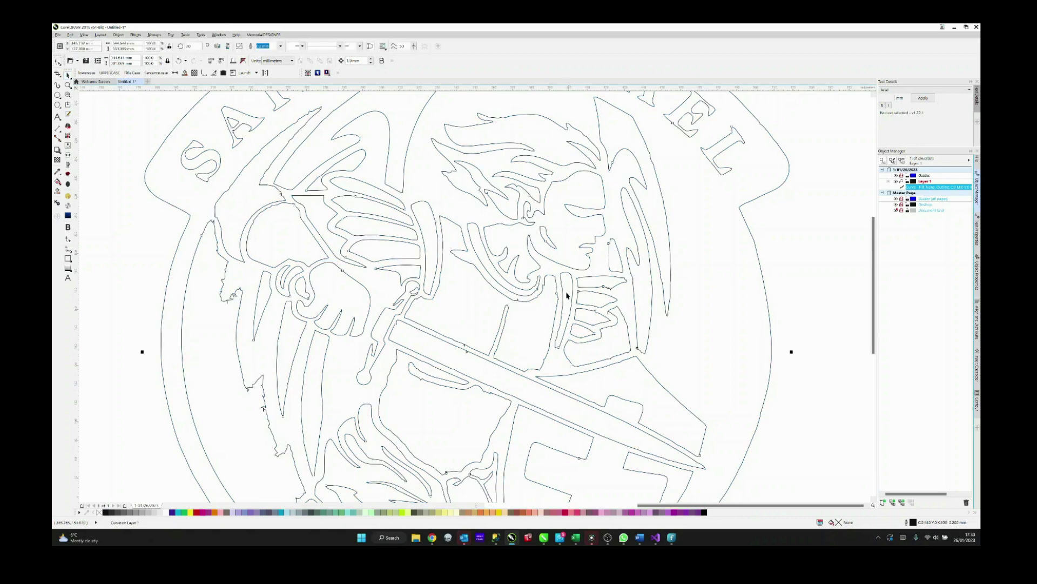